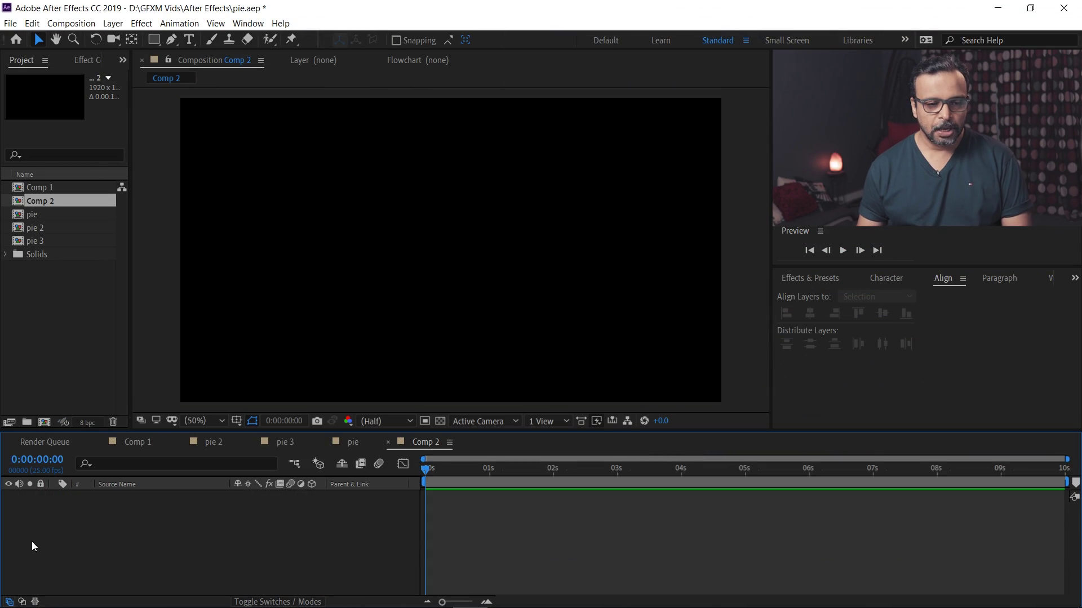
# Pick the Rectangle tool and set the fill for new shapes to Solid Color.
pyautogui.rightClick(37, 531)
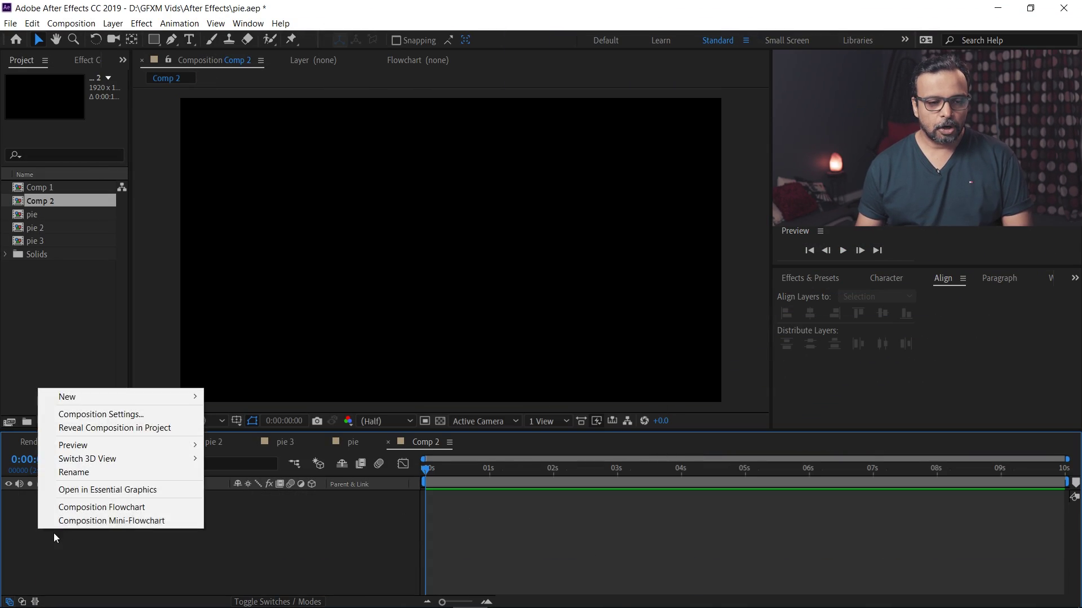
pyautogui.moveTo(116, 396)
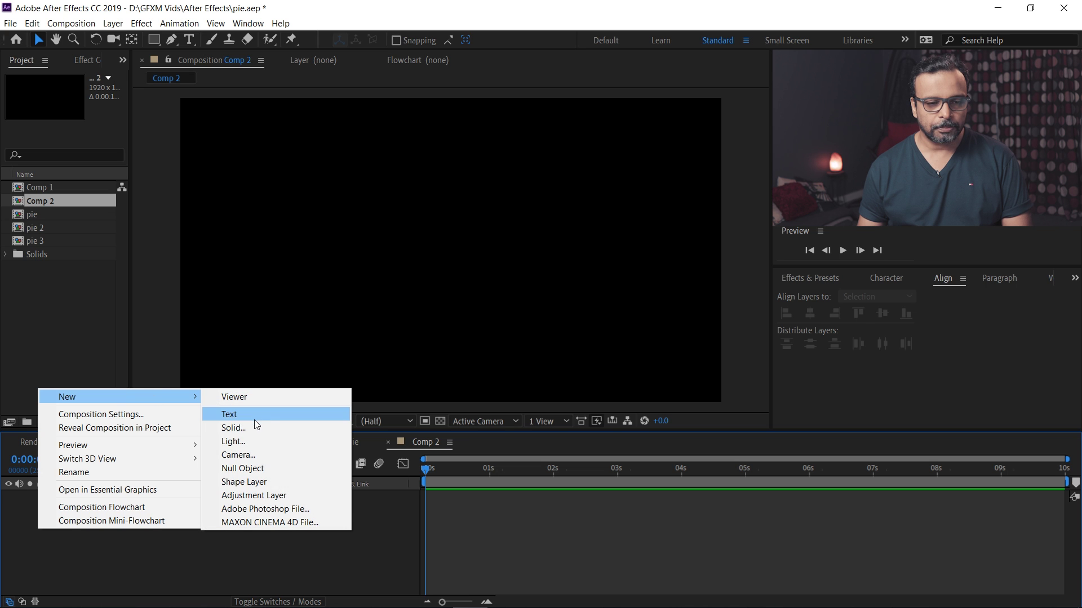
pyautogui.click(153, 39)
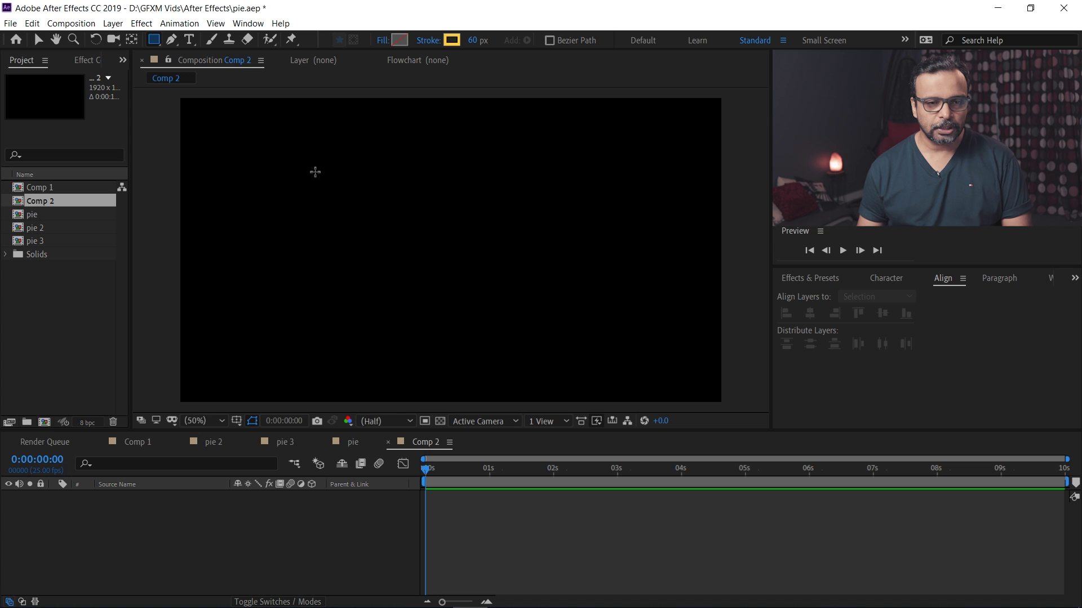
pyautogui.click(383, 41)
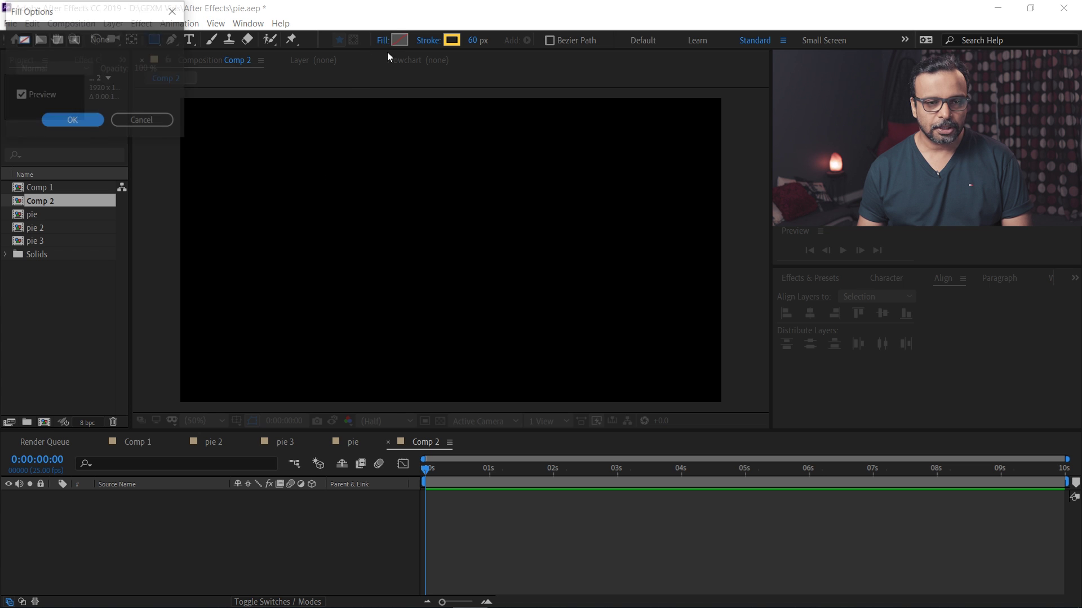
pyautogui.click(41, 39)
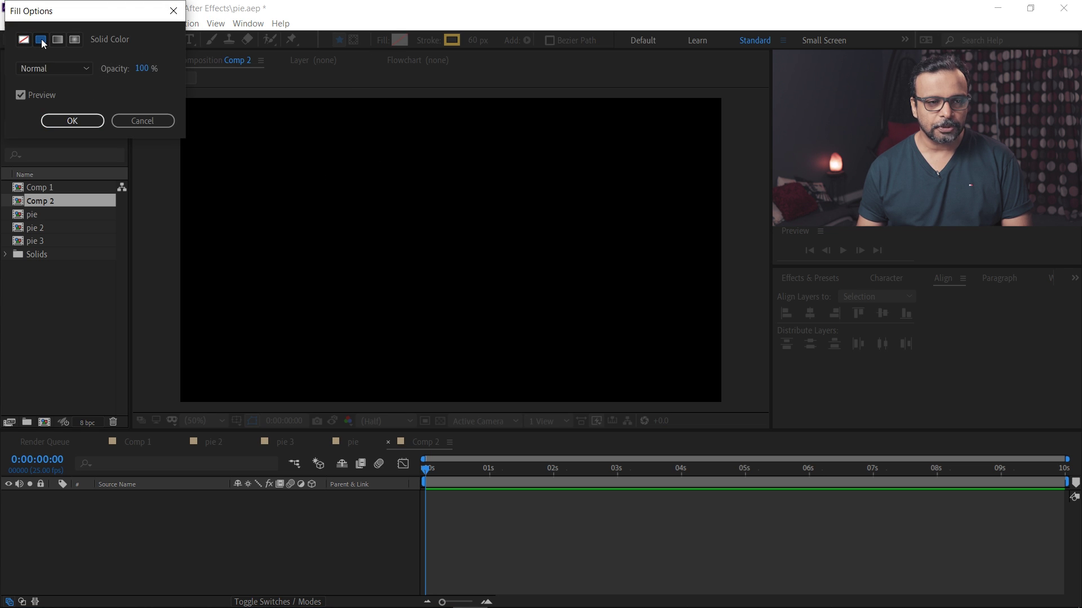
pyautogui.click(97, 120)
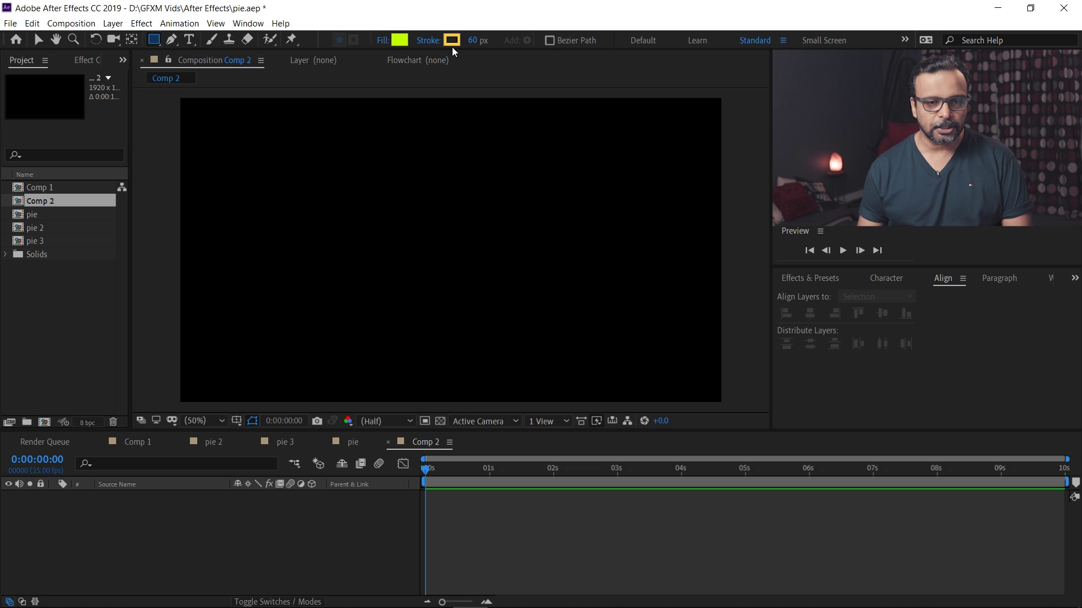
# Set the toolbar stroke for new shapes to None.
pyautogui.click(452, 40)
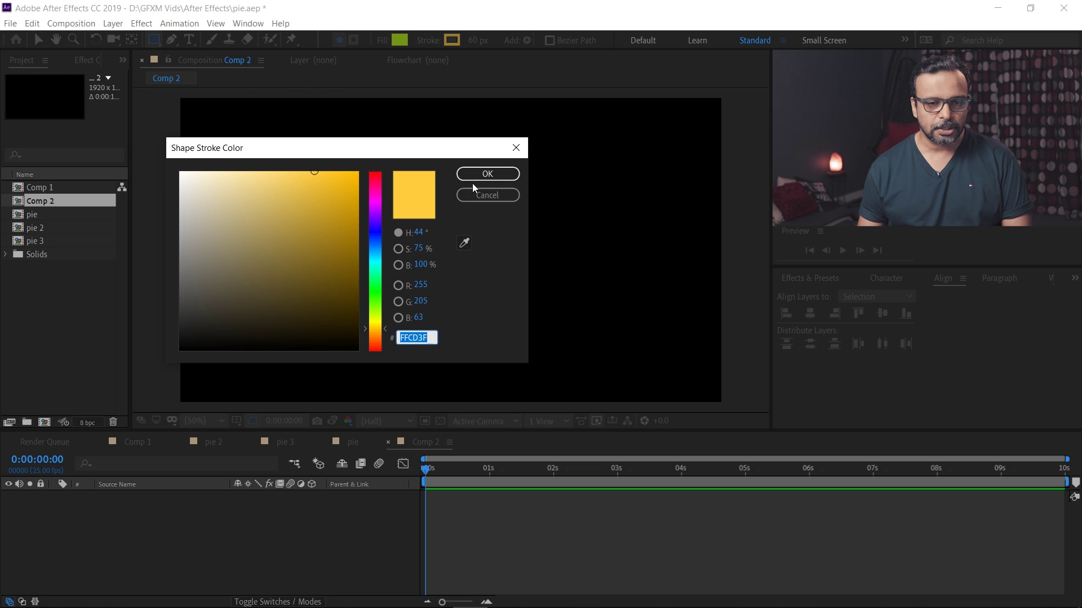
pyautogui.click(474, 176)
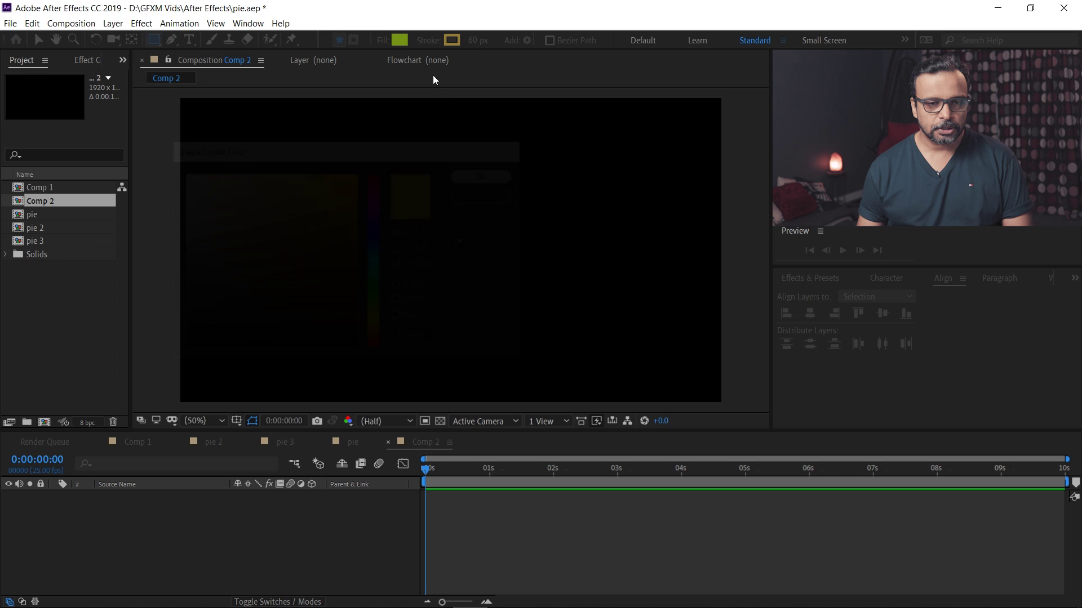
pyautogui.click(427, 40)
pyautogui.click(24, 39)
pyautogui.click(72, 121)
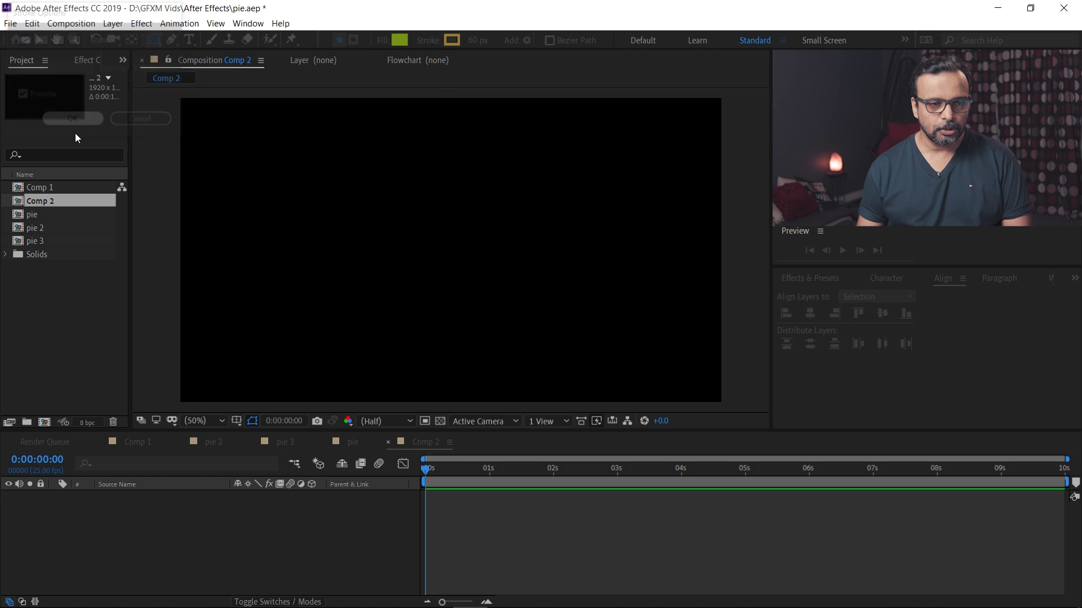
# Draw a square in the centre of Comp 2, creating Shape Layer 1 with Rectangle 1.
pyautogui.moveTo(328, 162)
pyautogui.mouseDown()
pyautogui.moveTo(544, 299)
pyautogui.moveTo(486, 321)
pyautogui.mouseUp()
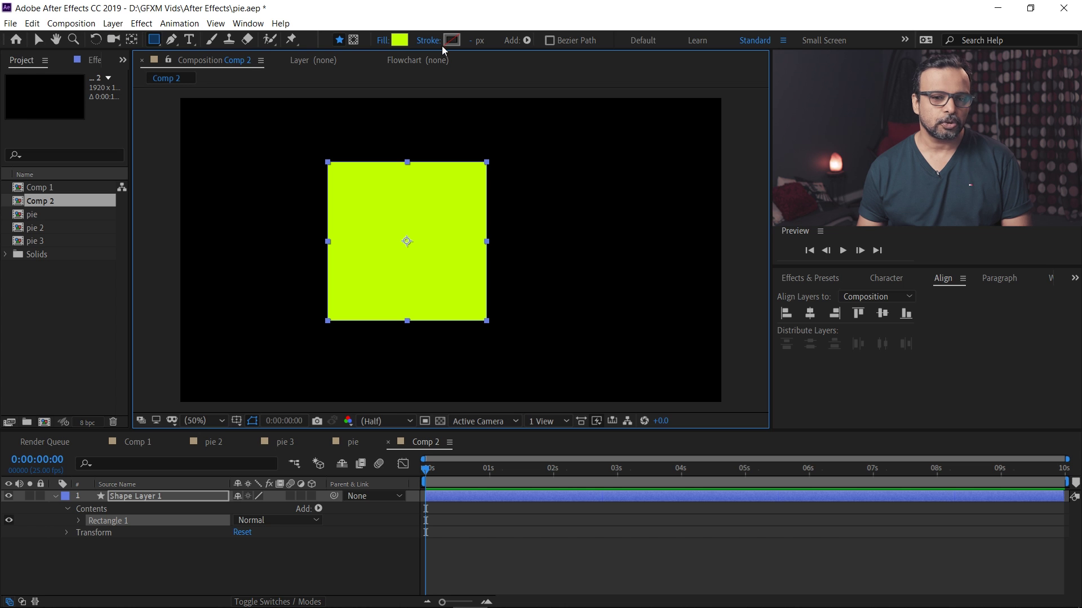
pyautogui.click(383, 43)
pyautogui.click(142, 120)
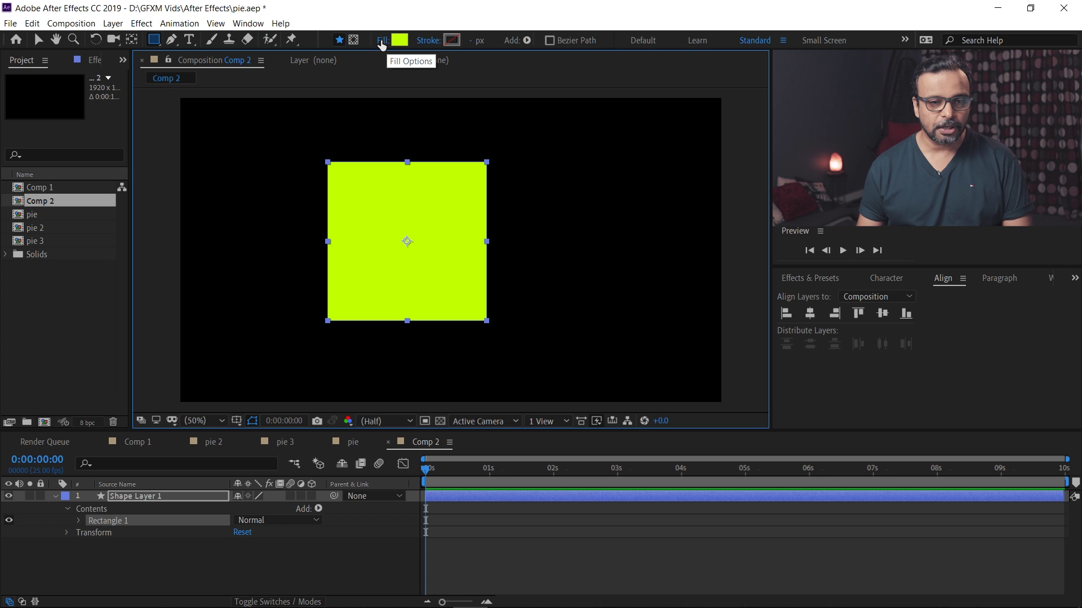
# Set the square's fill to None.
pyautogui.click(382, 44)
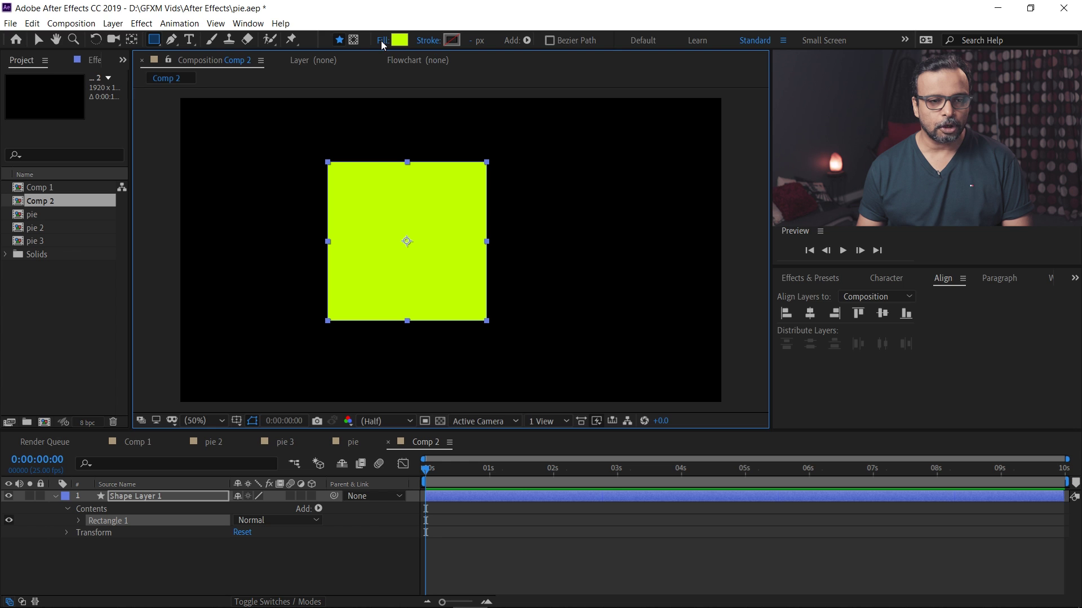
pyautogui.moveTo(85, 16); pyautogui.dragTo(362, 158)
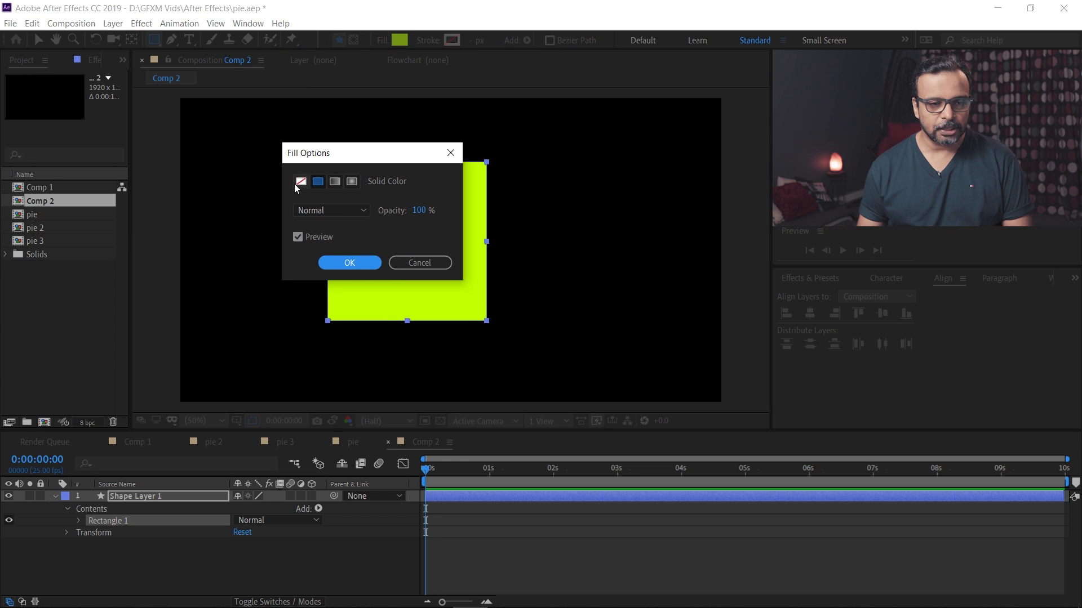
pyautogui.click(300, 182)
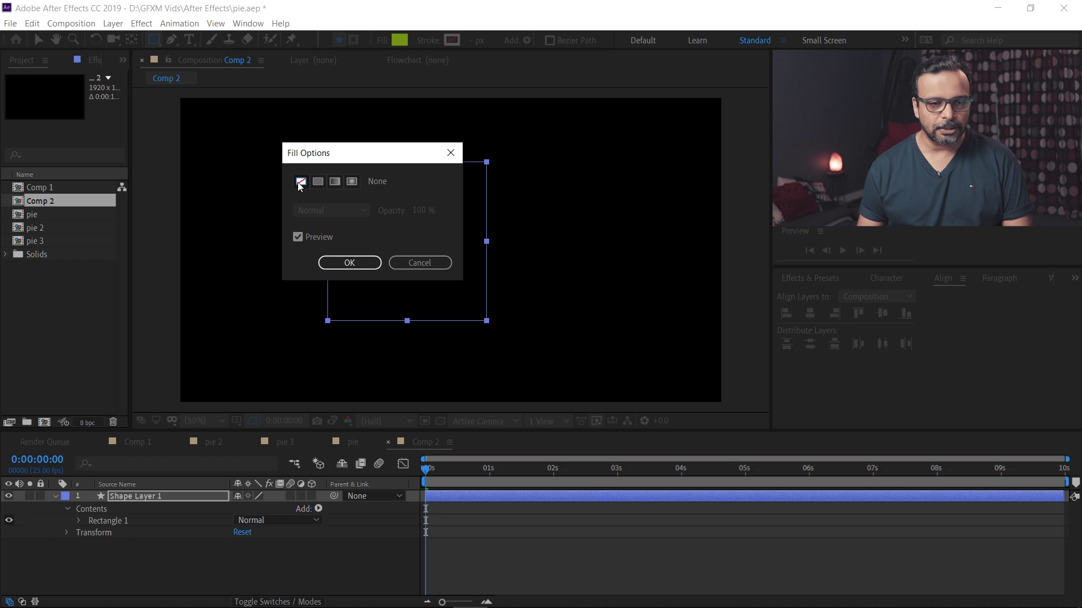
pyautogui.click(346, 263)
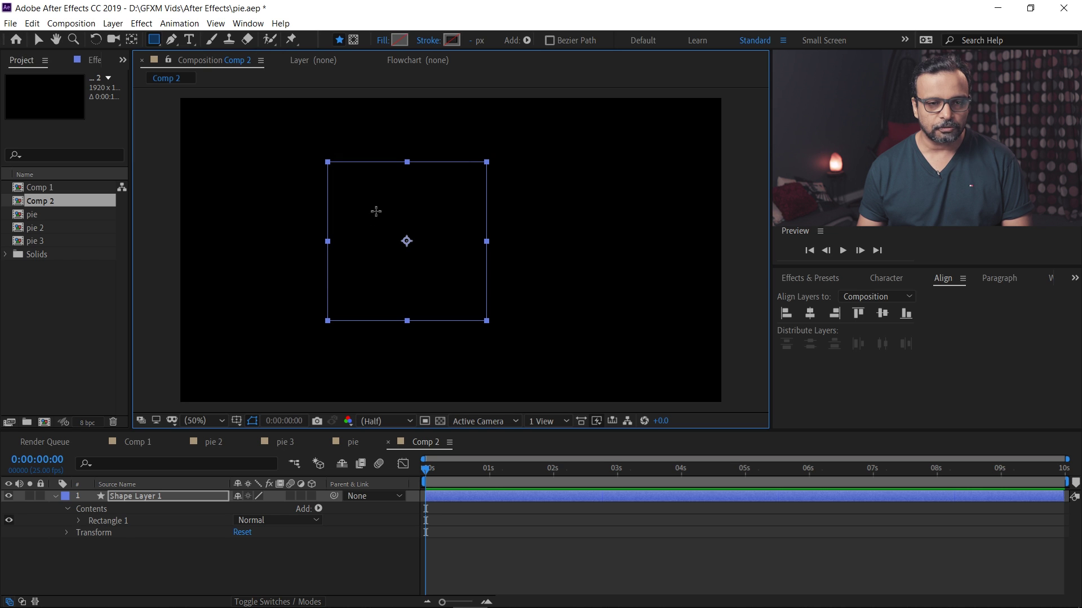
# Give the square a solid light-blue stroke, 29 px wide.
pyautogui.click(428, 41)
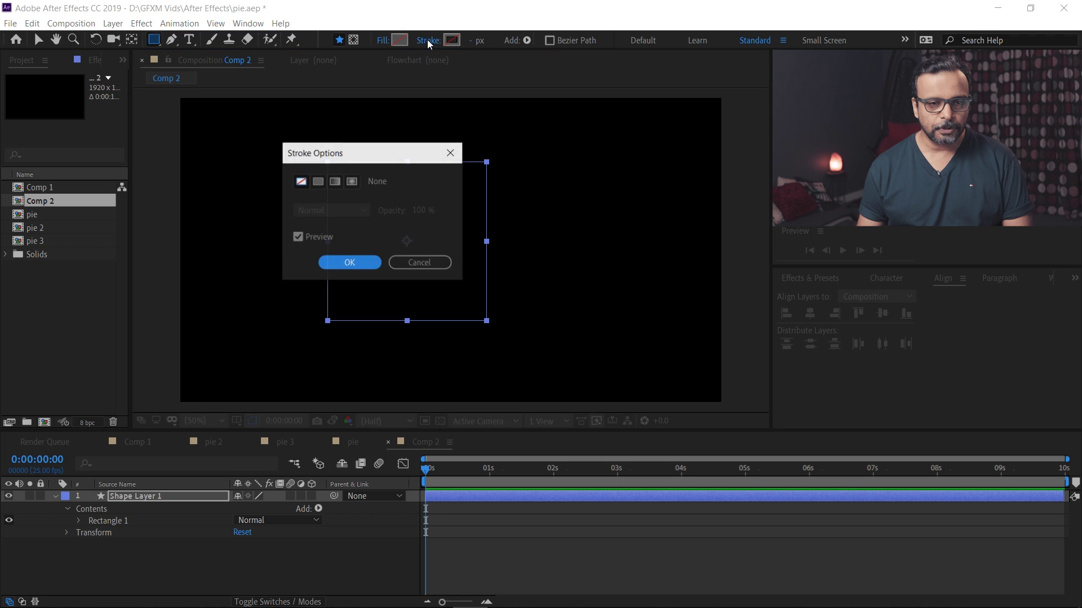
pyautogui.click(321, 185)
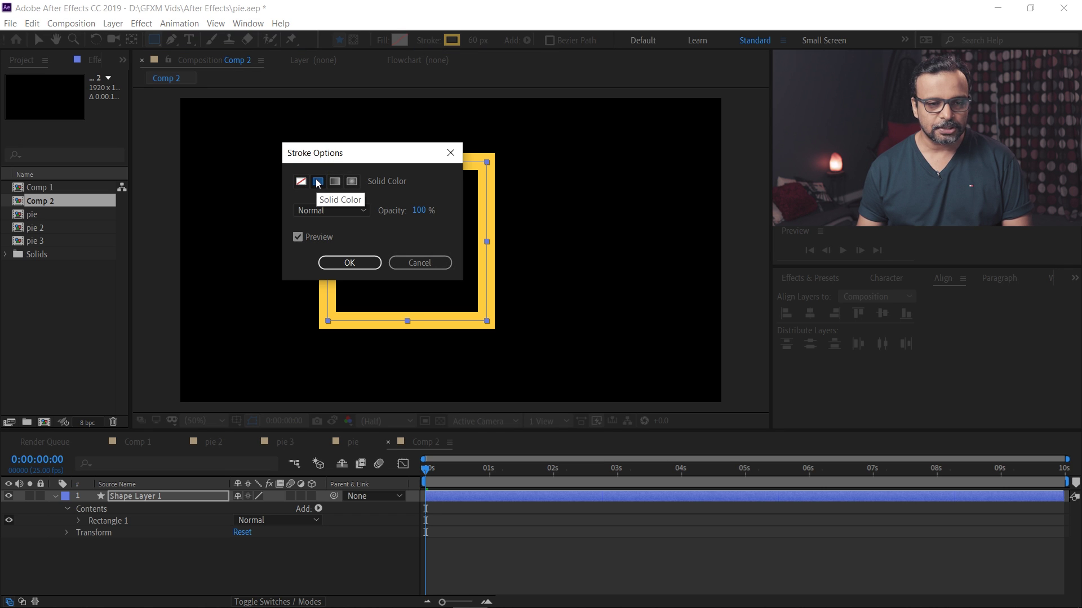
pyautogui.click(335, 182)
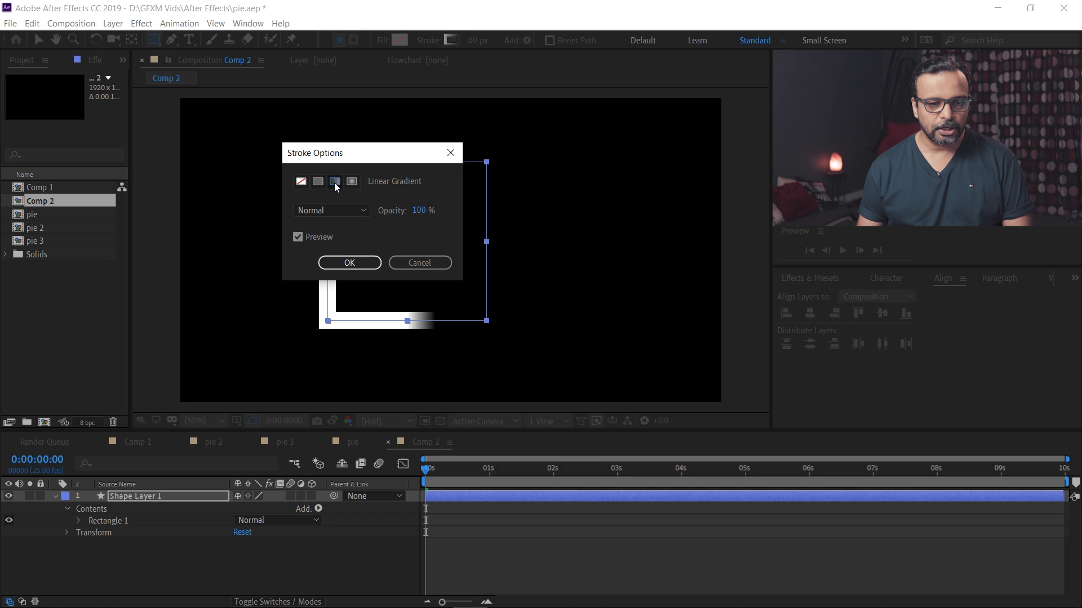
pyautogui.click(318, 183)
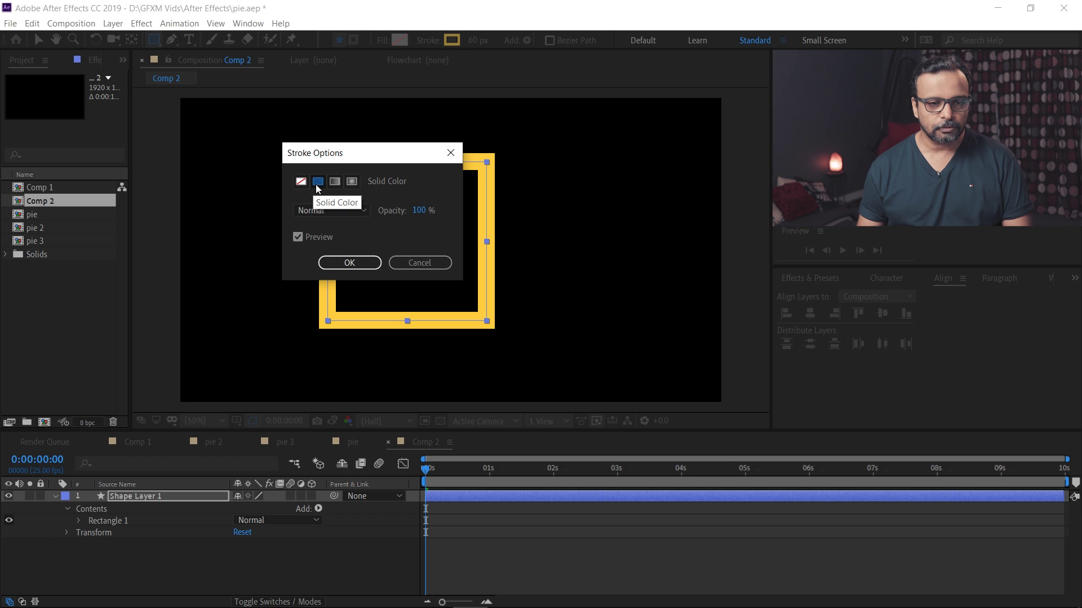
pyautogui.click(348, 263)
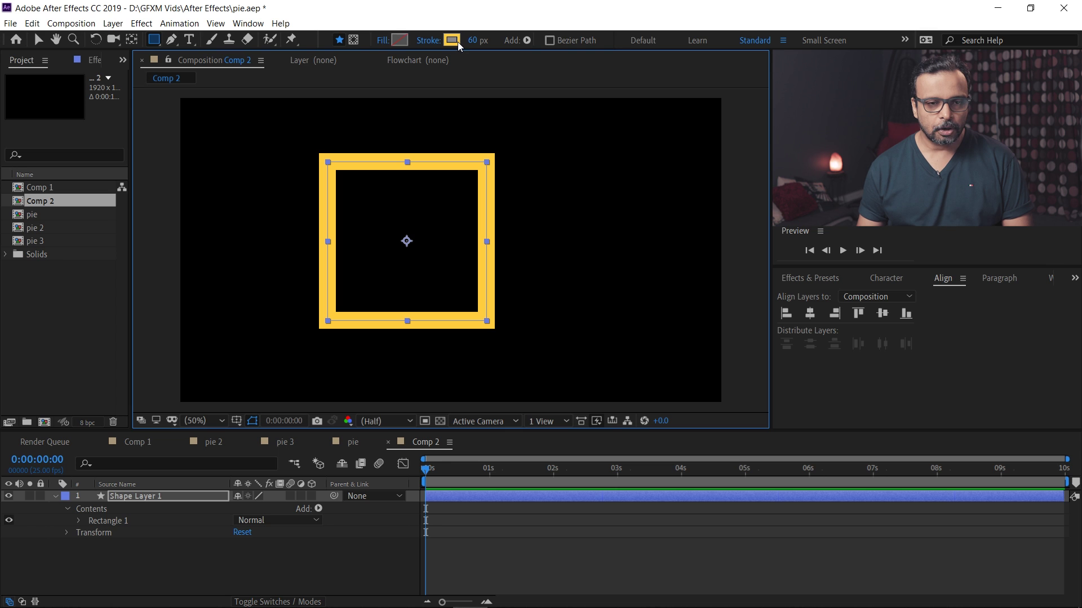
pyautogui.click(457, 42)
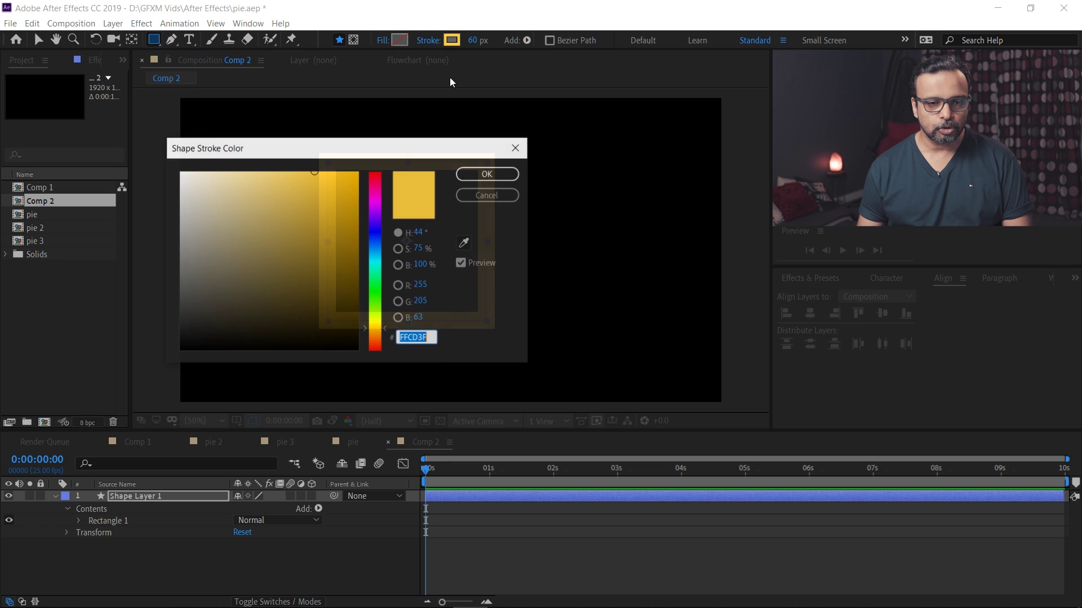
pyautogui.click(372, 258)
pyautogui.click(487, 174)
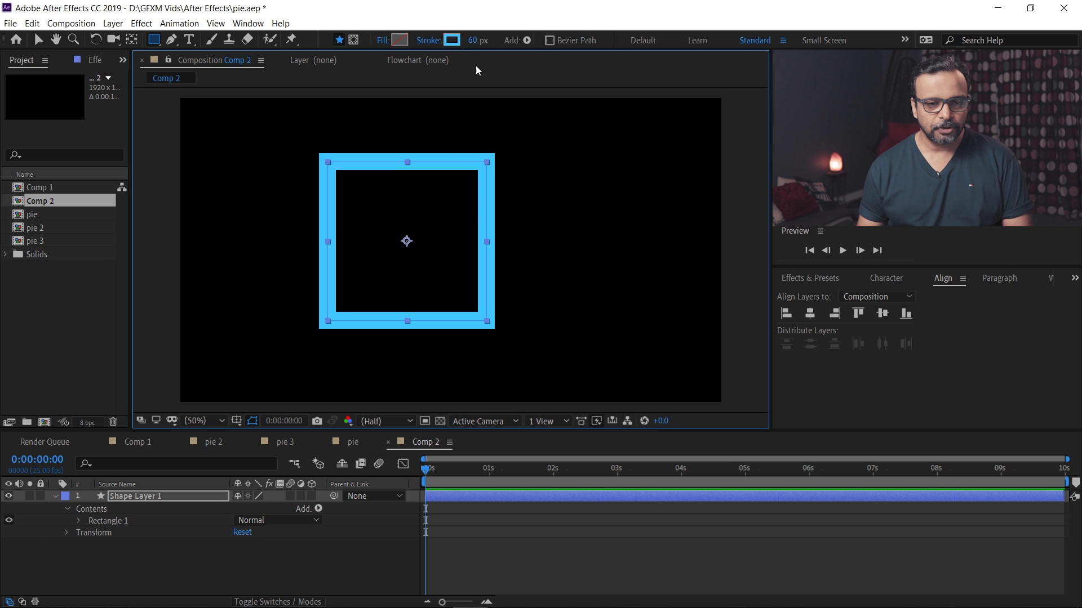
pyautogui.moveTo(472, 41); pyautogui.dragTo(452, 44)
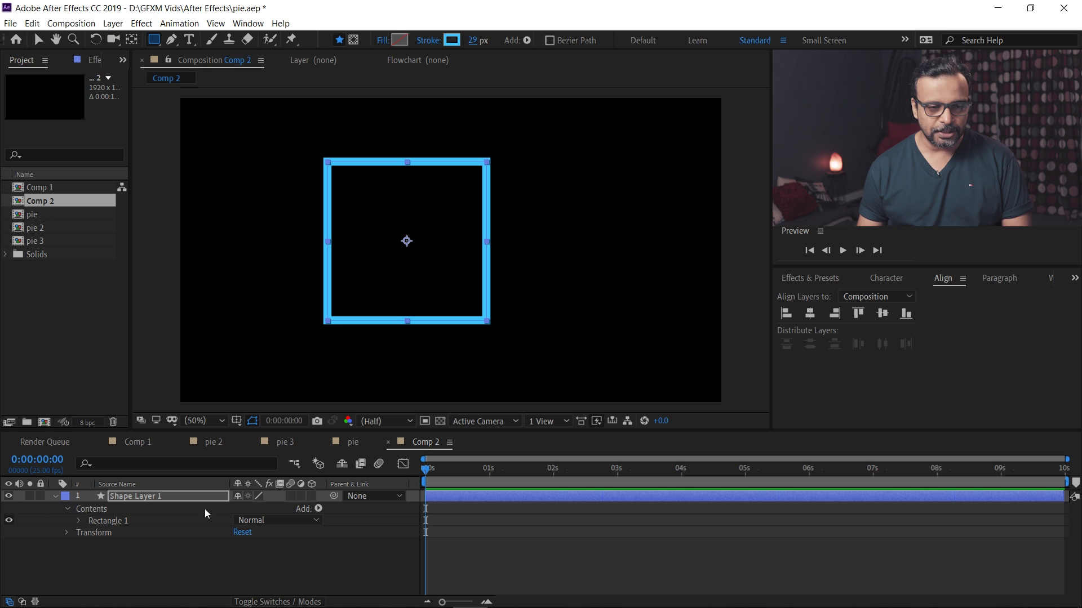
# Add Trim Paths to Rectangle 1 and lower its End value.
pyautogui.click(319, 509)
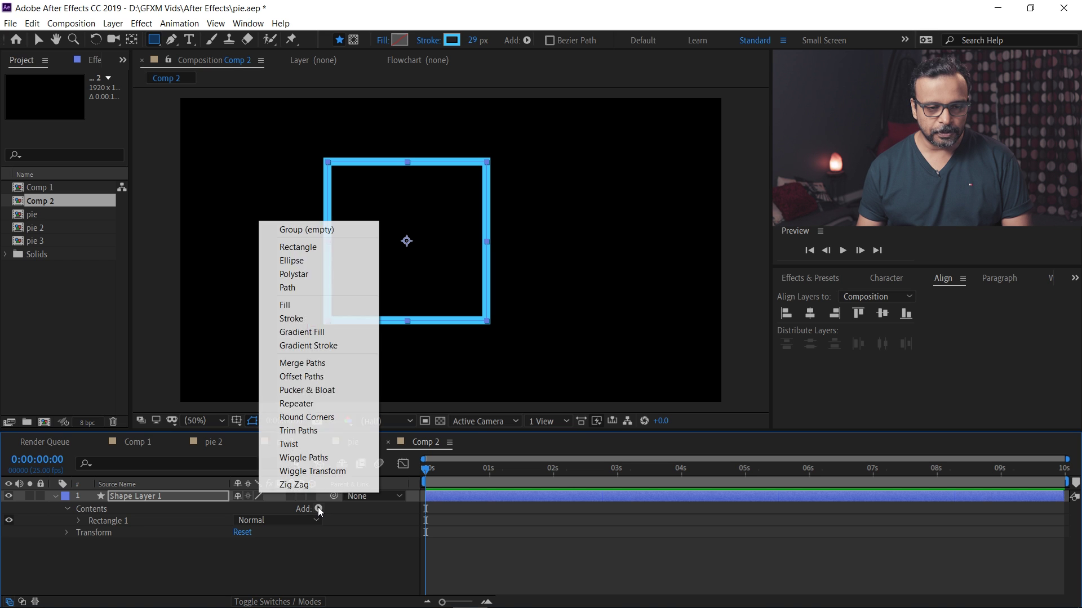
pyautogui.click(311, 432)
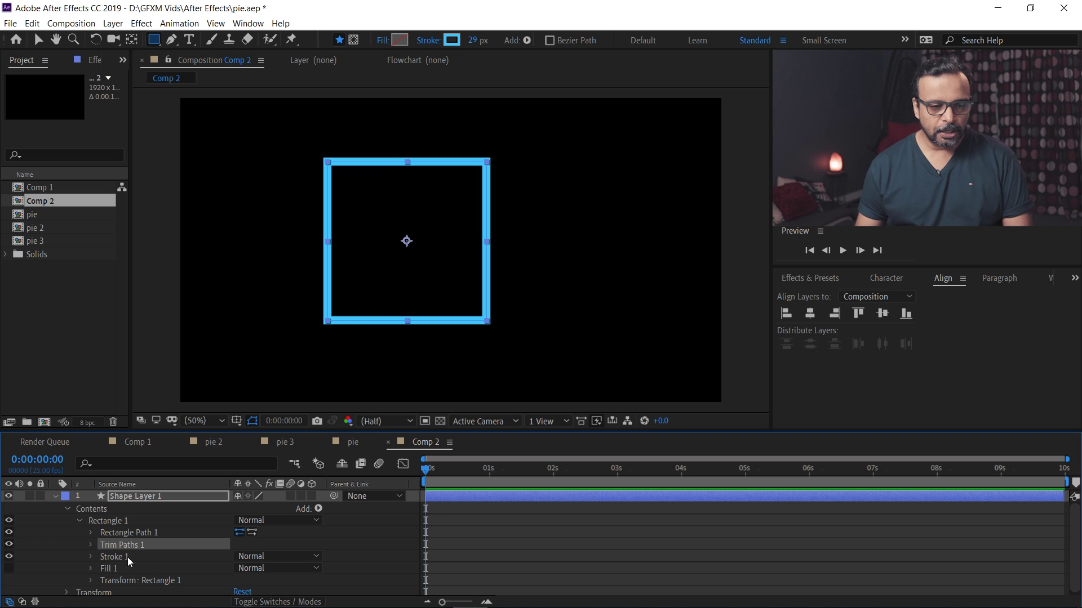
pyautogui.click(91, 546)
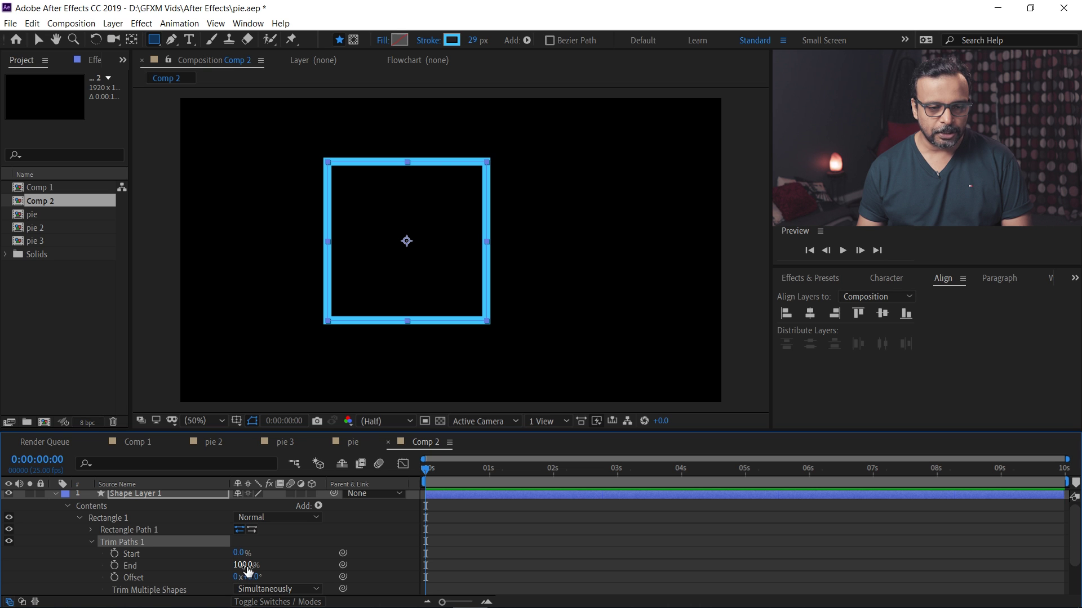
pyautogui.moveTo(245, 566); pyautogui.dragTo(164, 557)
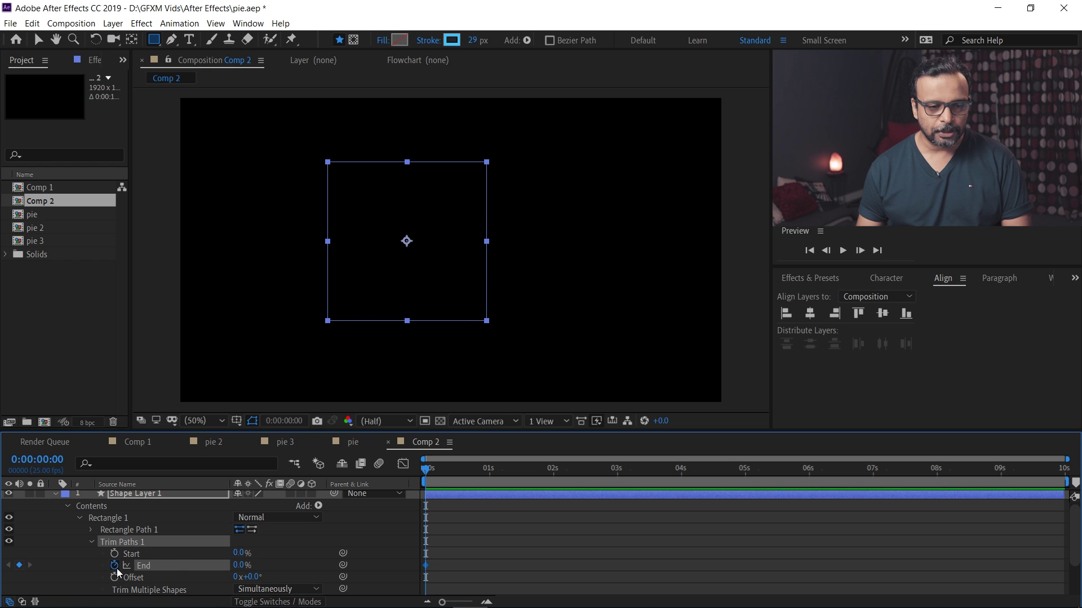
# Try an End keyframe of 100% at 1s, preview it, then undo back to End 0% at frame one.
pyautogui.moveTo(444, 477); pyautogui.dragTo(489, 475)
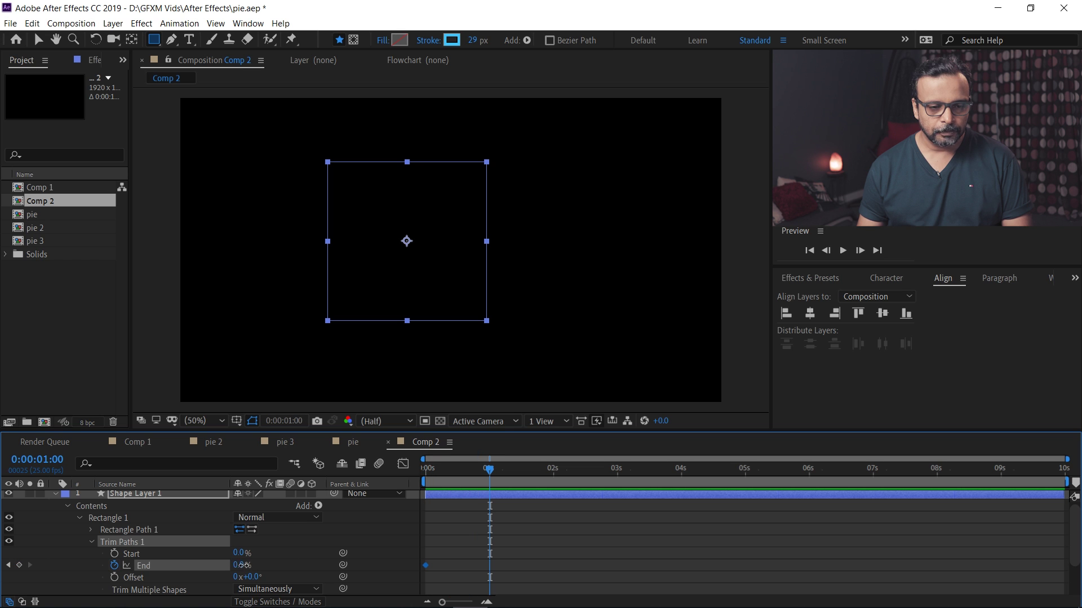
pyautogui.moveTo(242, 565); pyautogui.dragTo(465, 498)
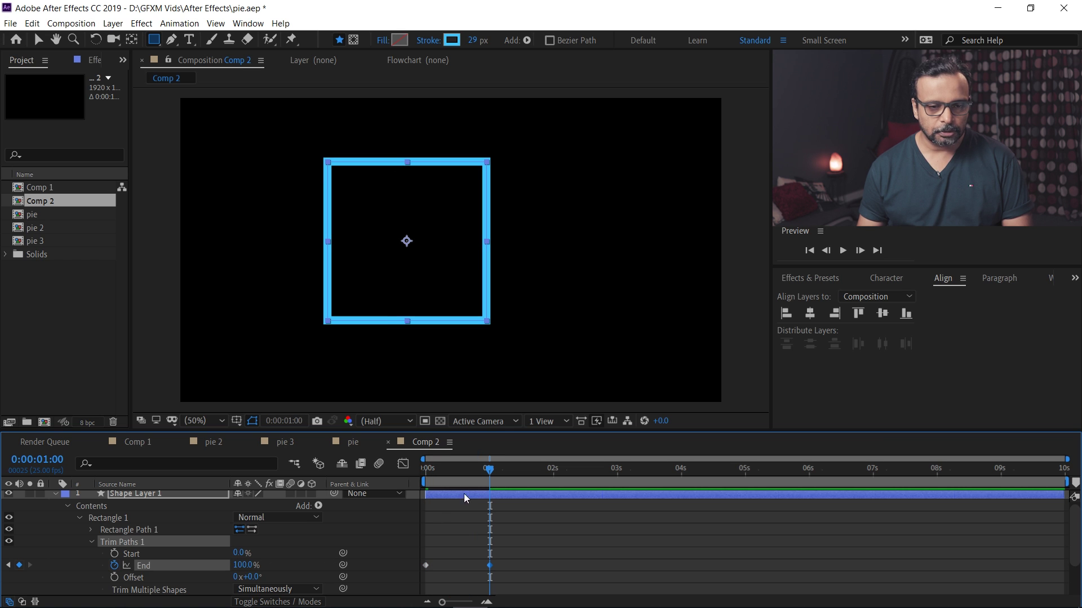
pyautogui.press('space')
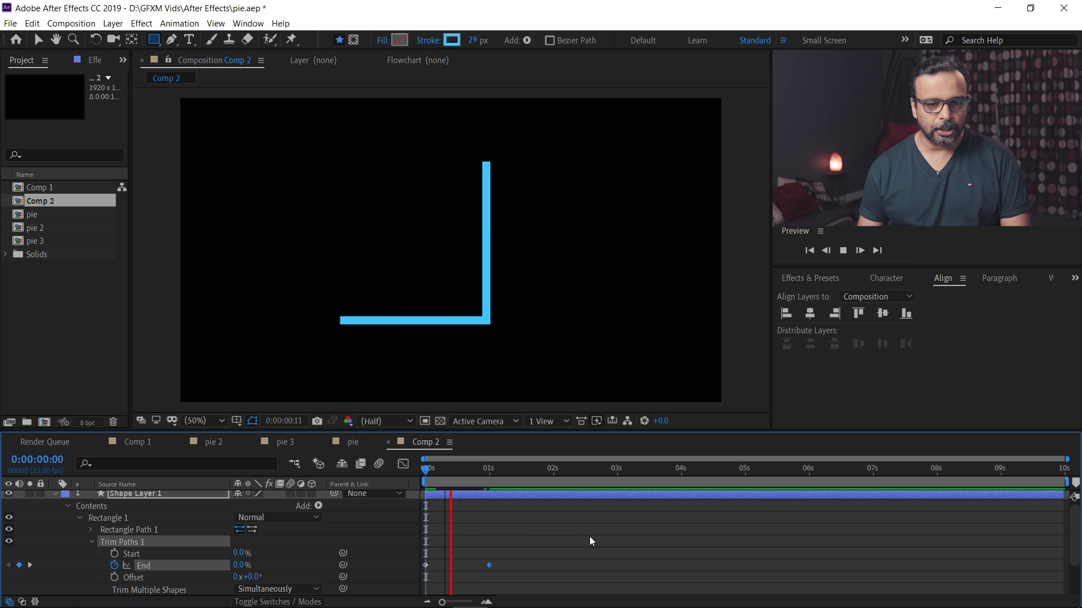
pyautogui.press('space')
pyautogui.moveTo(433, 479); pyautogui.dragTo(455, 480)
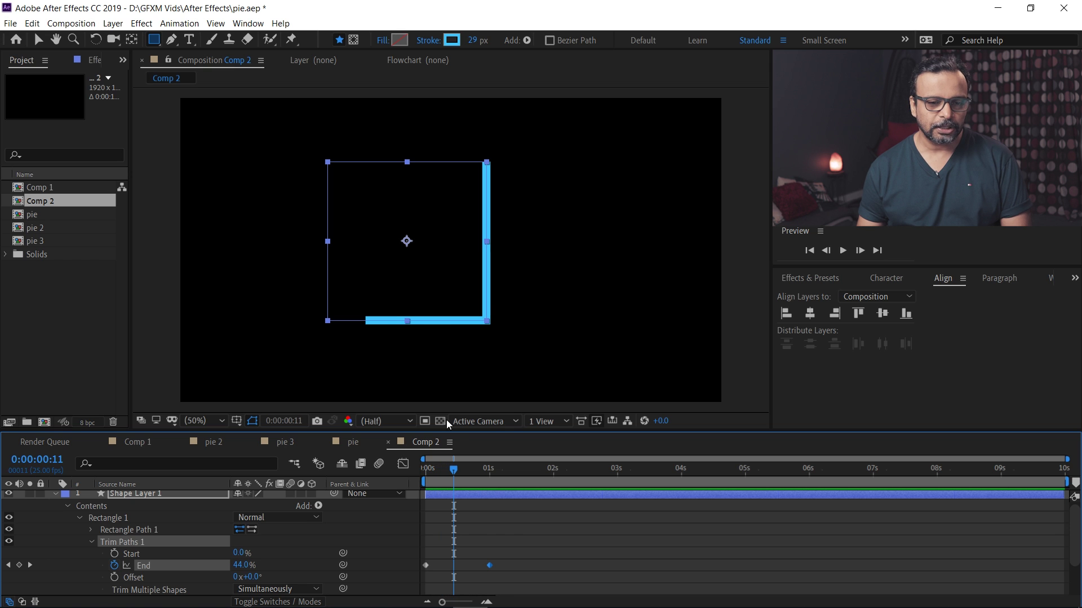
pyautogui.moveTo(455, 471); pyautogui.dragTo(476, 474)
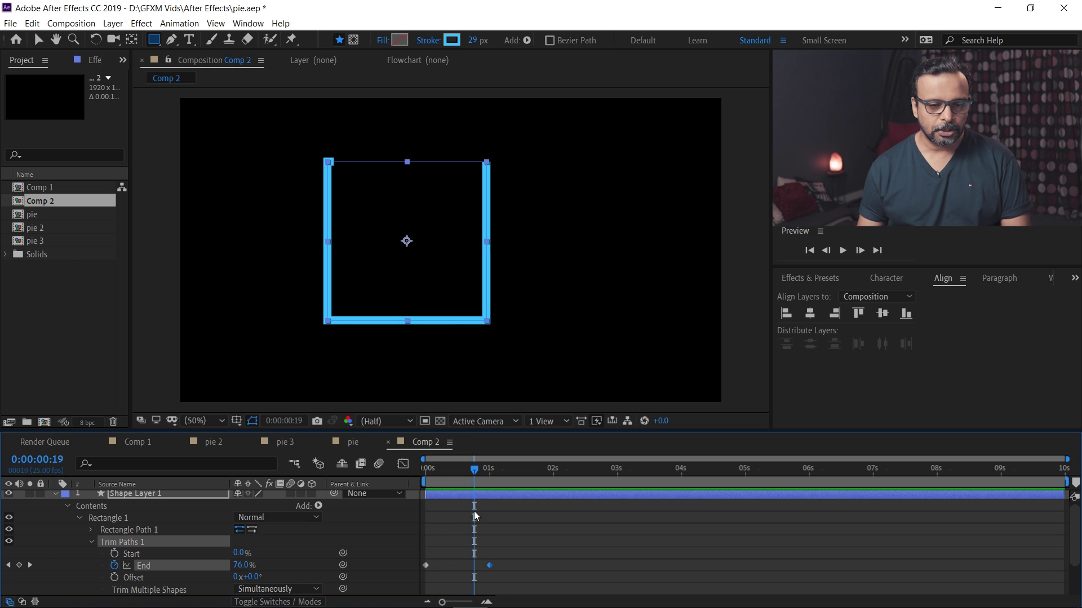
pyautogui.hotkey('ctrl', 'z')
pyautogui.press('Home')
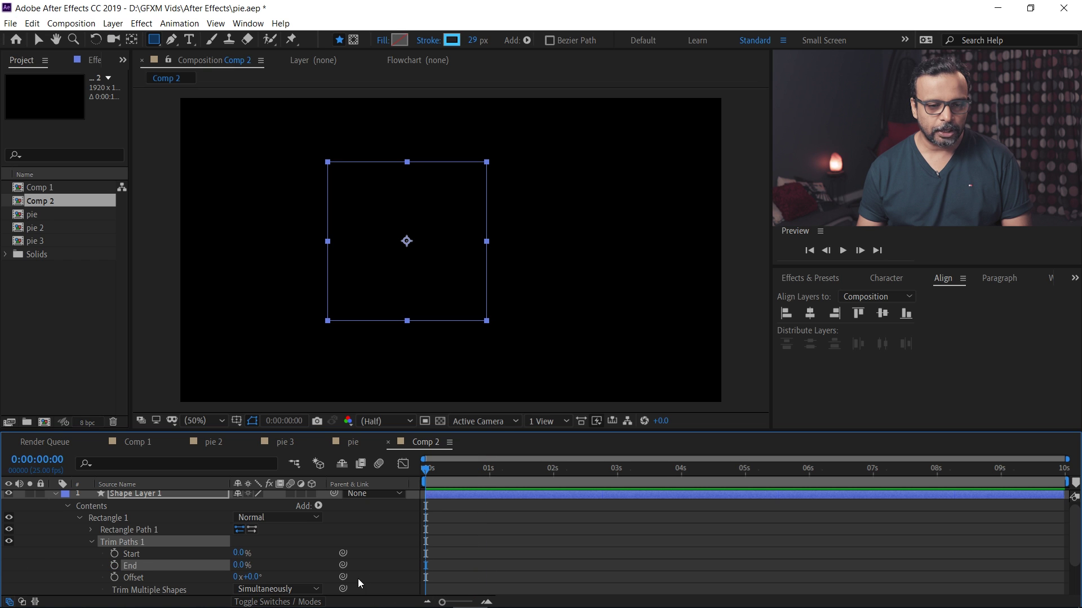
# Set End to 8% and keyframe Offset from 0 at 0s to 3 revolutions later on.
pyautogui.moveTo(240, 565); pyautogui.dragTo(243, 565)
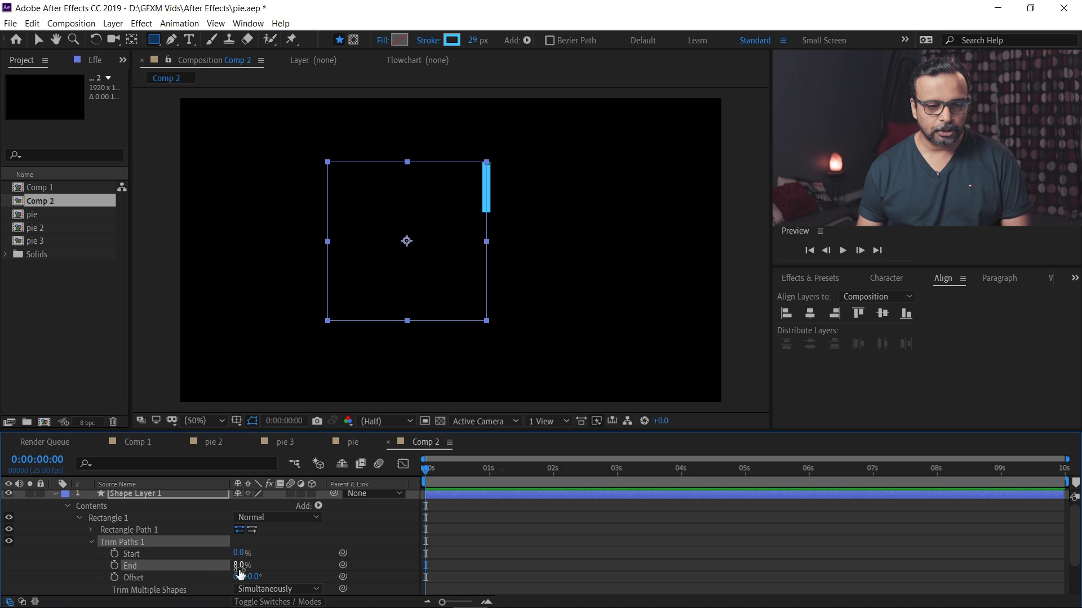
pyautogui.click(114, 579)
pyautogui.moveTo(427, 472); pyautogui.dragTo(743, 472)
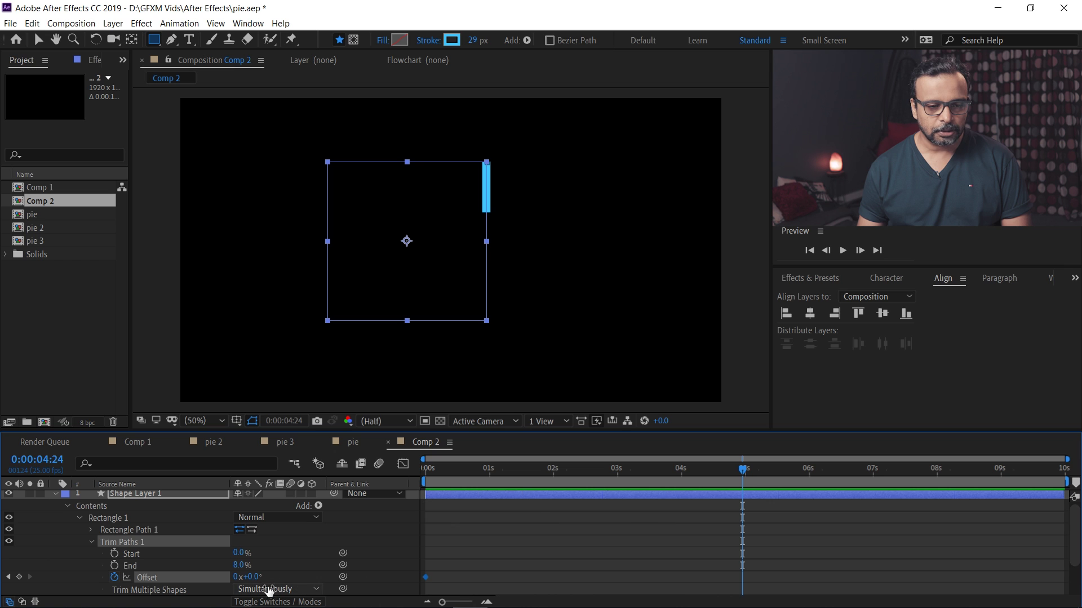
pyautogui.click(237, 577)
pyautogui.write('3')
pyautogui.press('Return')
# Preview and scrub the short blue dash circling the square.
pyautogui.moveTo(531, 472); pyautogui.dragTo(458, 471)
pyautogui.press('space')
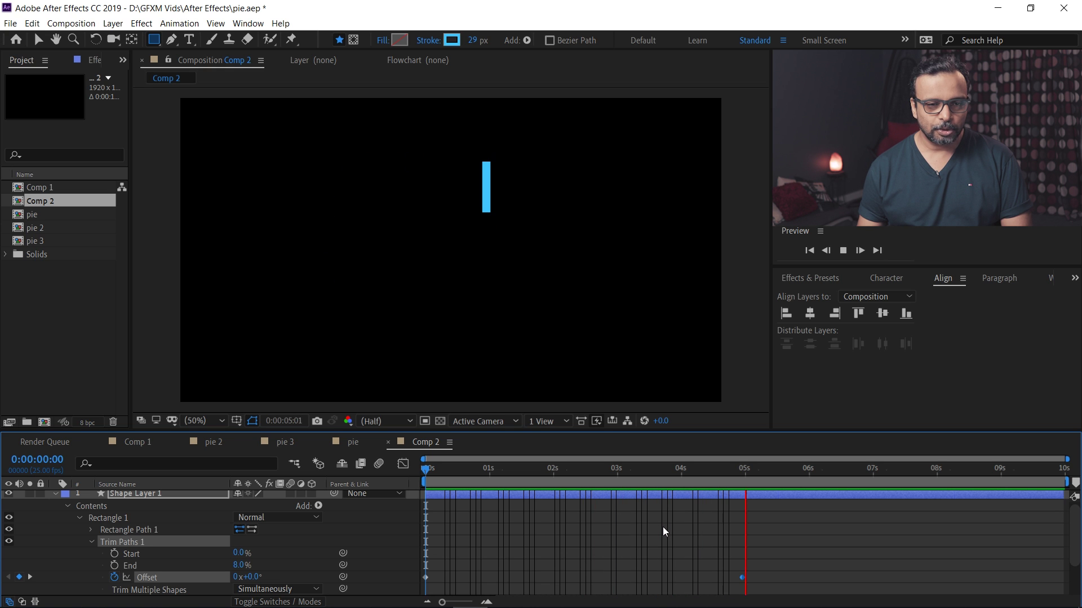
pyautogui.click(586, 475)
pyautogui.moveTo(586, 475)
pyautogui.mouseDown()
pyautogui.moveTo(411, 468)
pyautogui.moveTo(659, 487)
pyautogui.mouseUp()
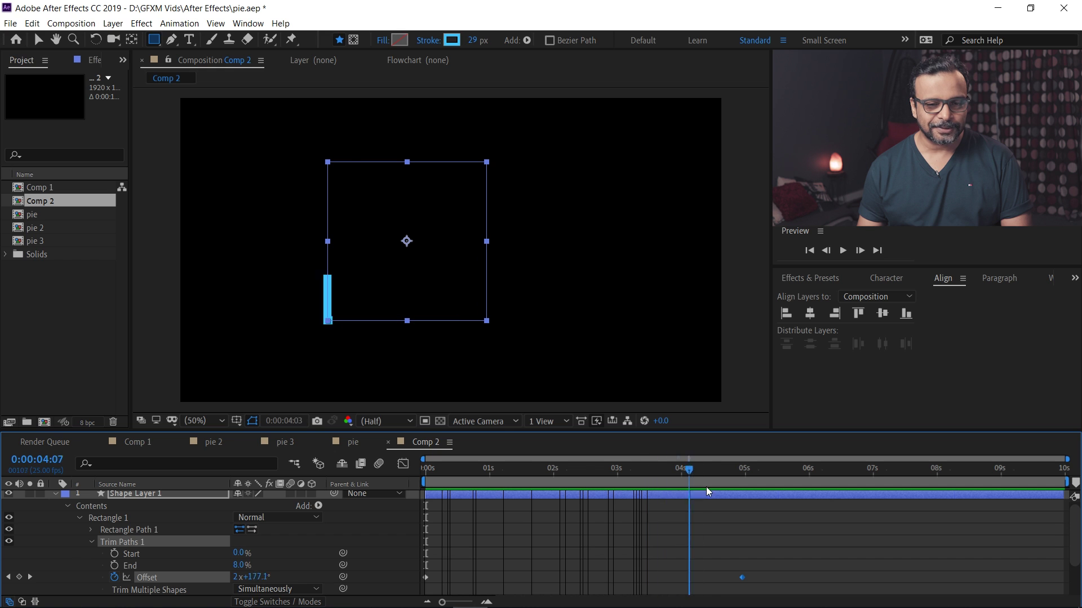
pyautogui.moveTo(660, 491); pyautogui.dragTo(425, 489)
pyautogui.press('space')
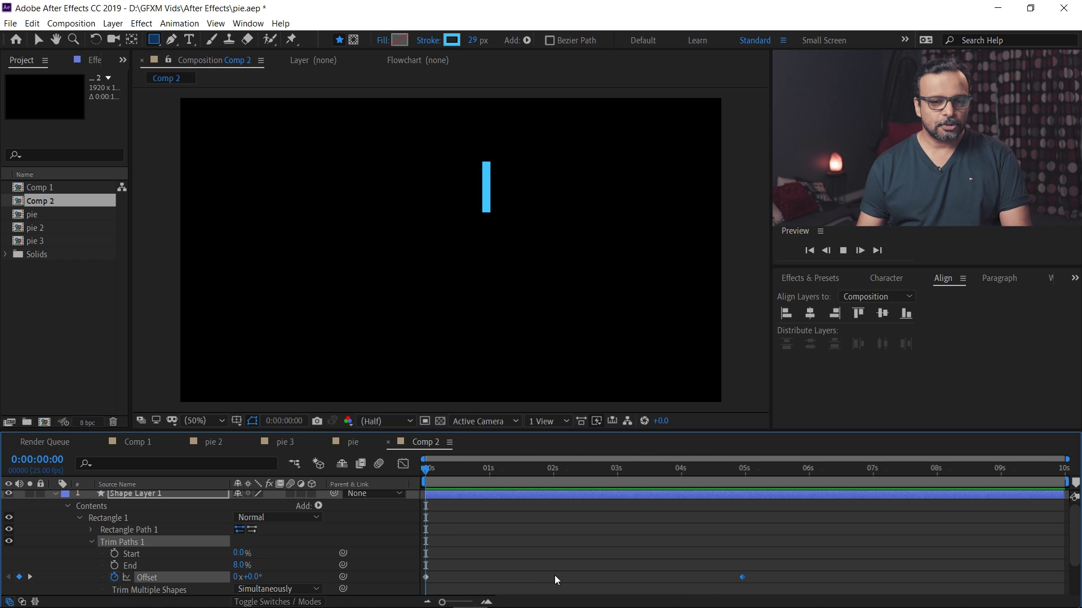
pyautogui.press('space')
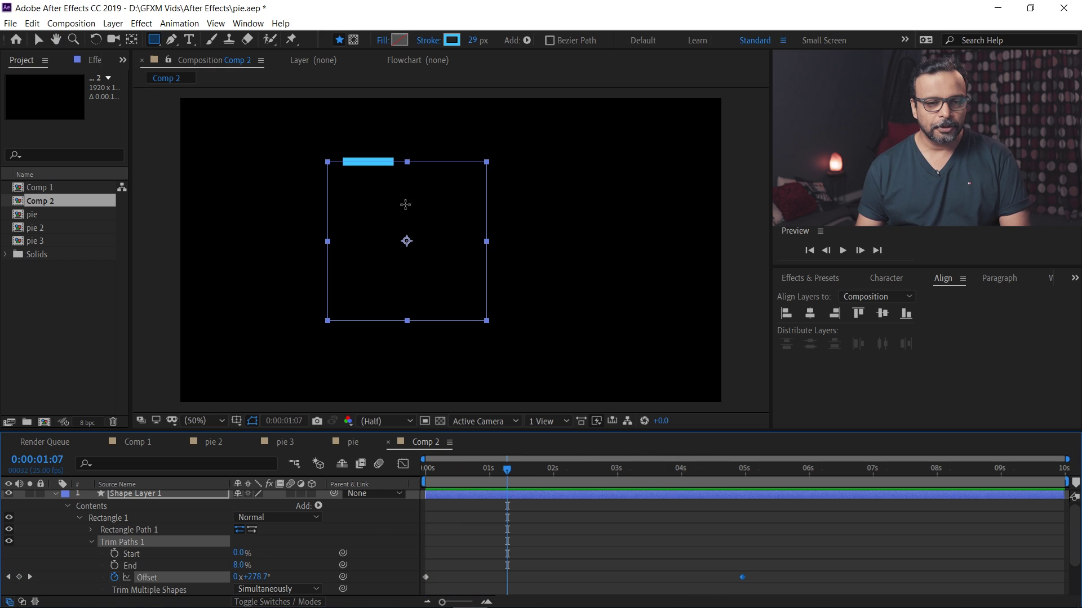
# Zoom the viewer to 200%, collapse Trim Paths 1, and expand Stroke 1 to show Butt Cap.
pyautogui.scroll(2, 395, 155)
pyautogui.scroll(2, 391, 157)
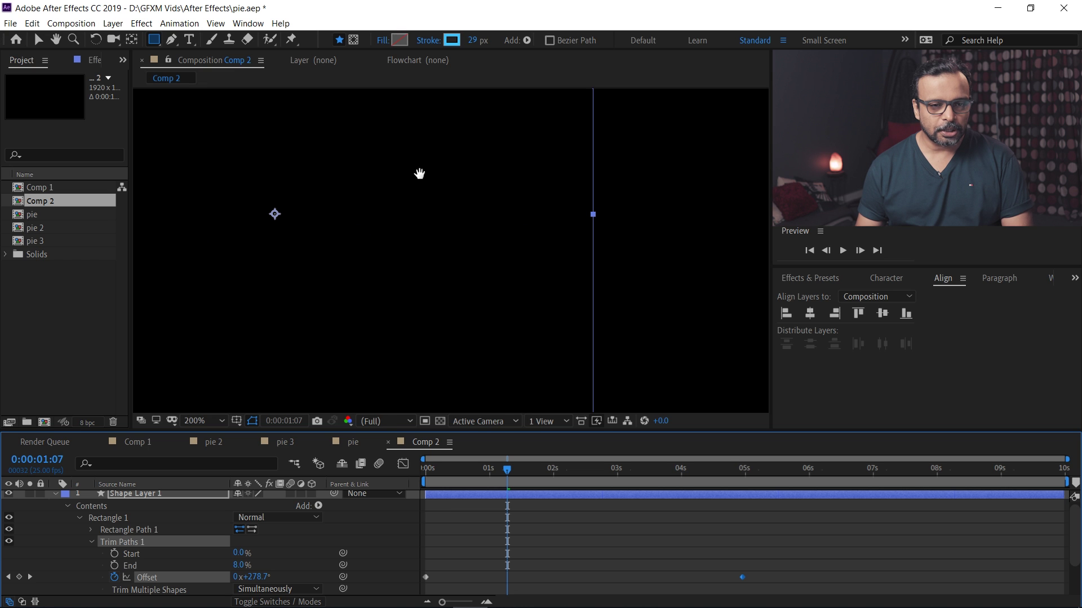
pyautogui.moveTo(420, 174)
pyautogui.mouseDown()
pyautogui.moveTo(456, 188)
pyautogui.moveTo(514, 285)
pyautogui.mouseUp()
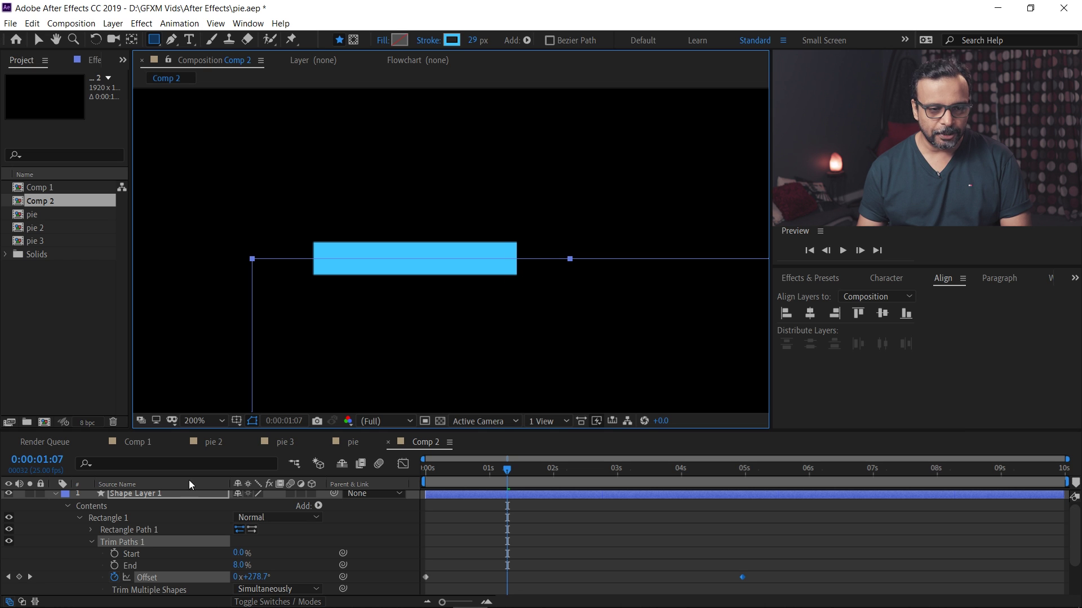
pyautogui.click(91, 542)
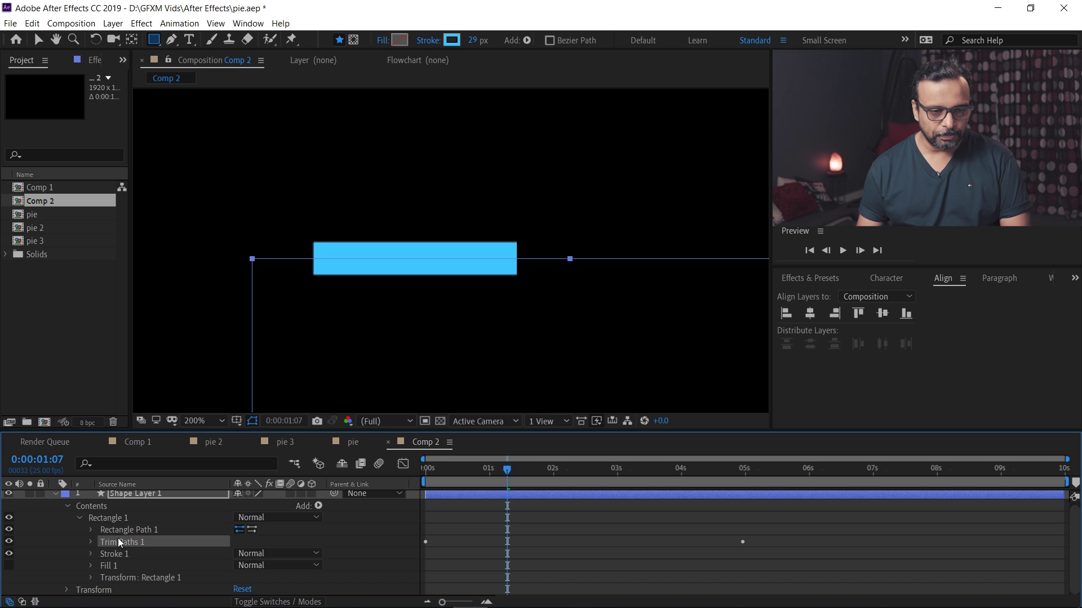
pyautogui.click(90, 553)
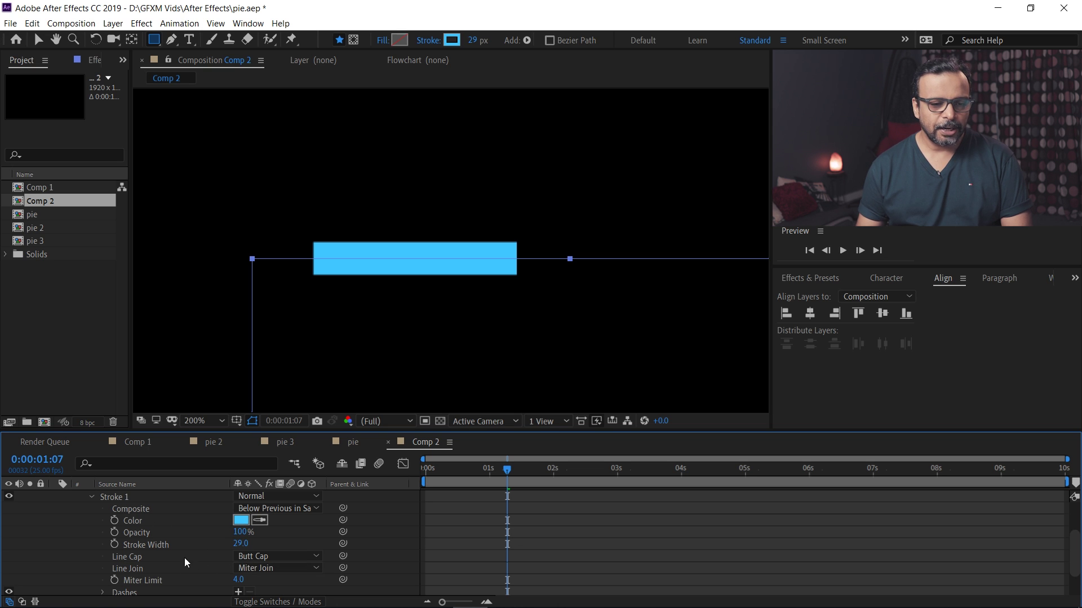
# Set Stroke 1's Line Cap to Round Cap and return the playhead to 0s.
pyautogui.click(289, 558)
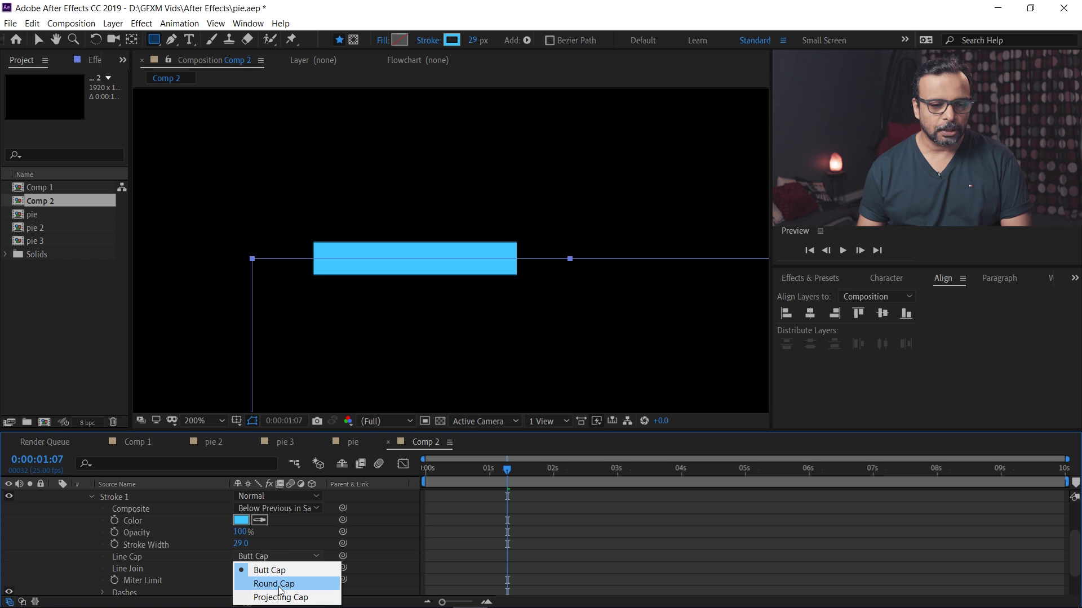
pyautogui.click(280, 586)
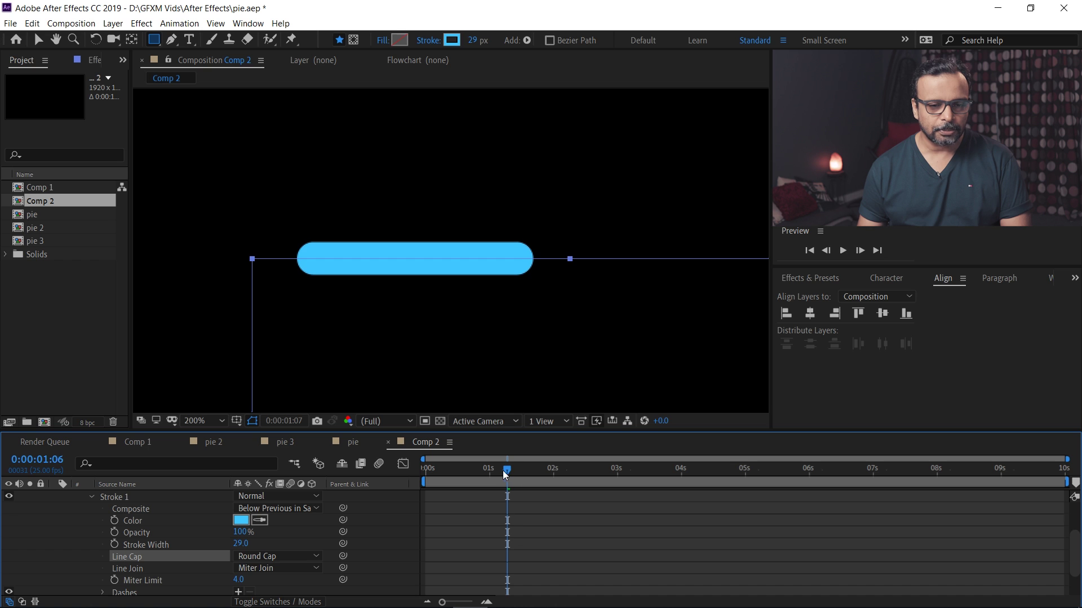
pyautogui.moveTo(505, 475); pyautogui.dragTo(425, 471)
pyautogui.scroll(-4, 396, 269)
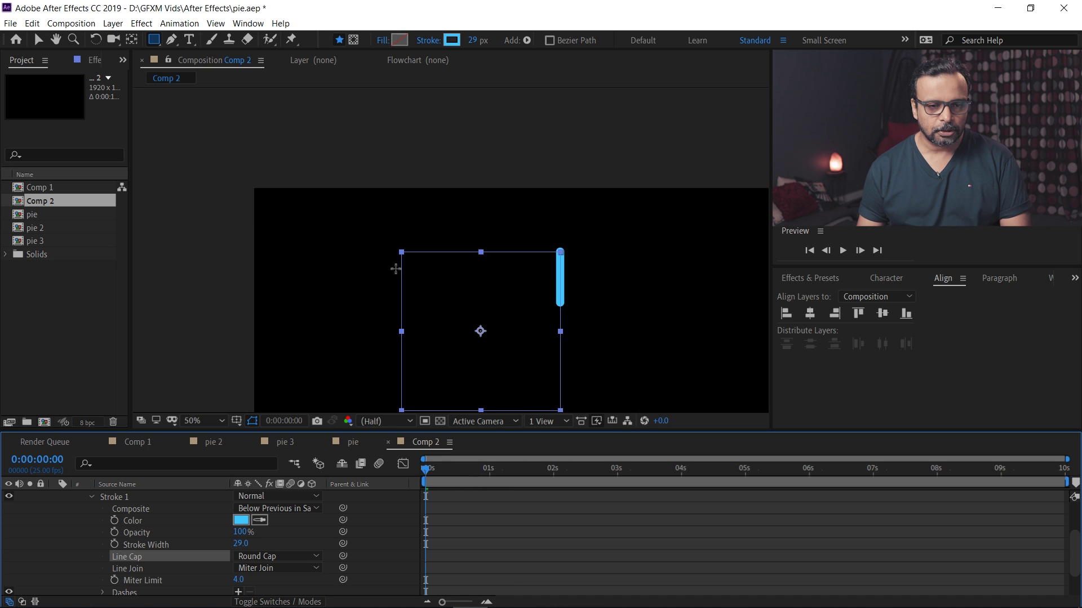
pyautogui.scroll(-2, 396, 269)
pyautogui.press('space')
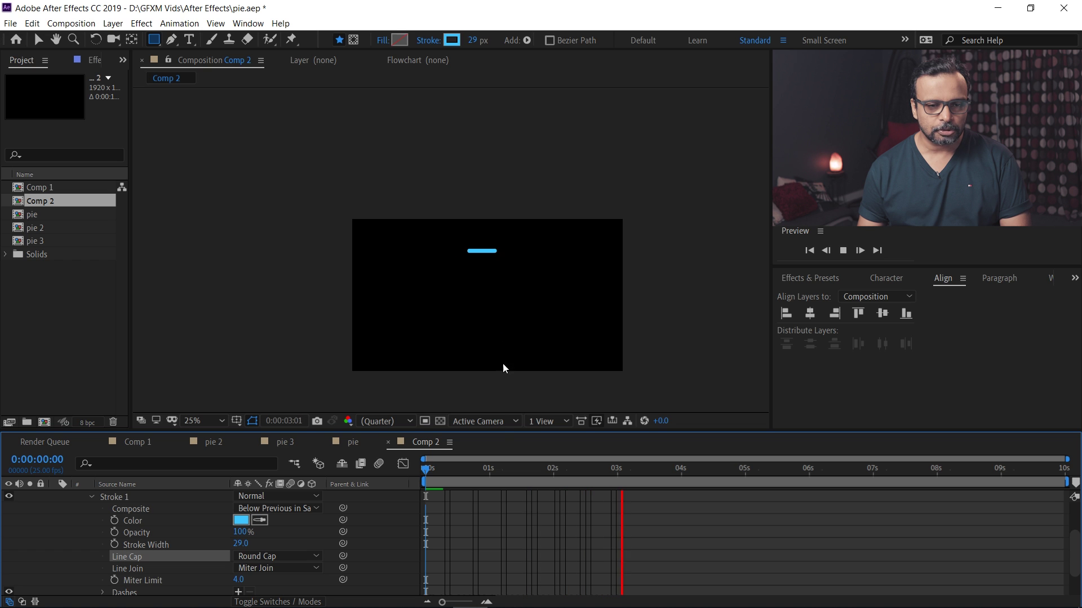
pyautogui.press('space')
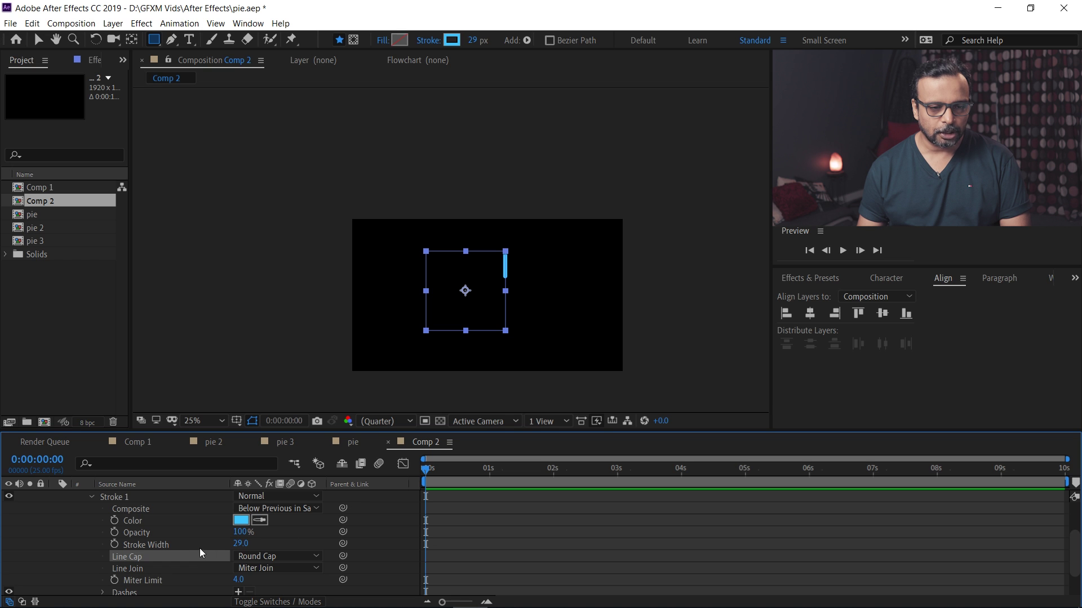
# Collapse Stroke 1, reopen Trim Paths 1, and remove the Offset keyframes.
pyautogui.click(91, 497)
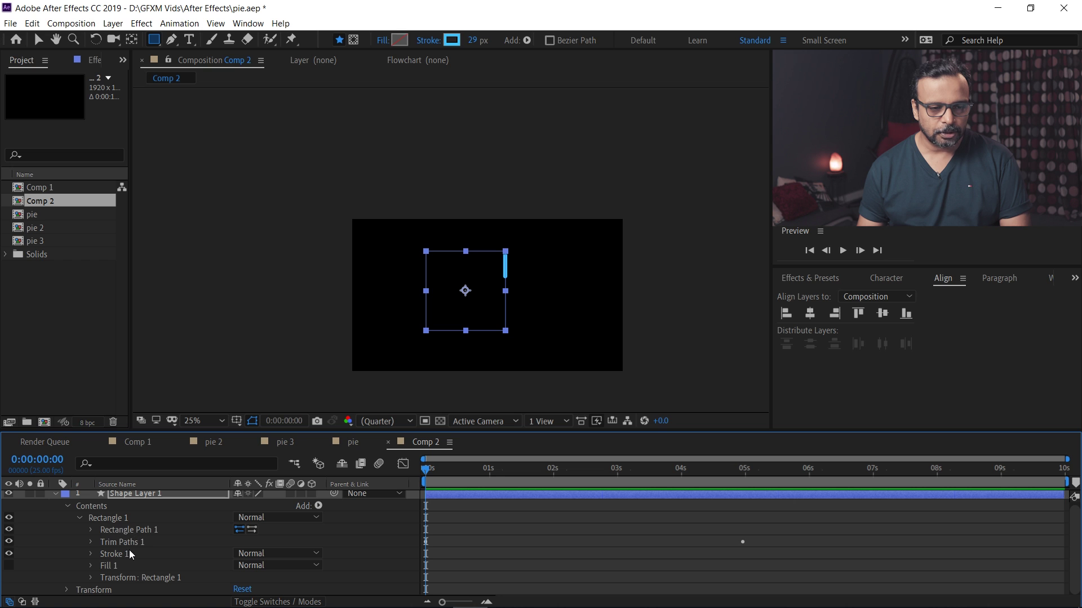
pyautogui.click(127, 493)
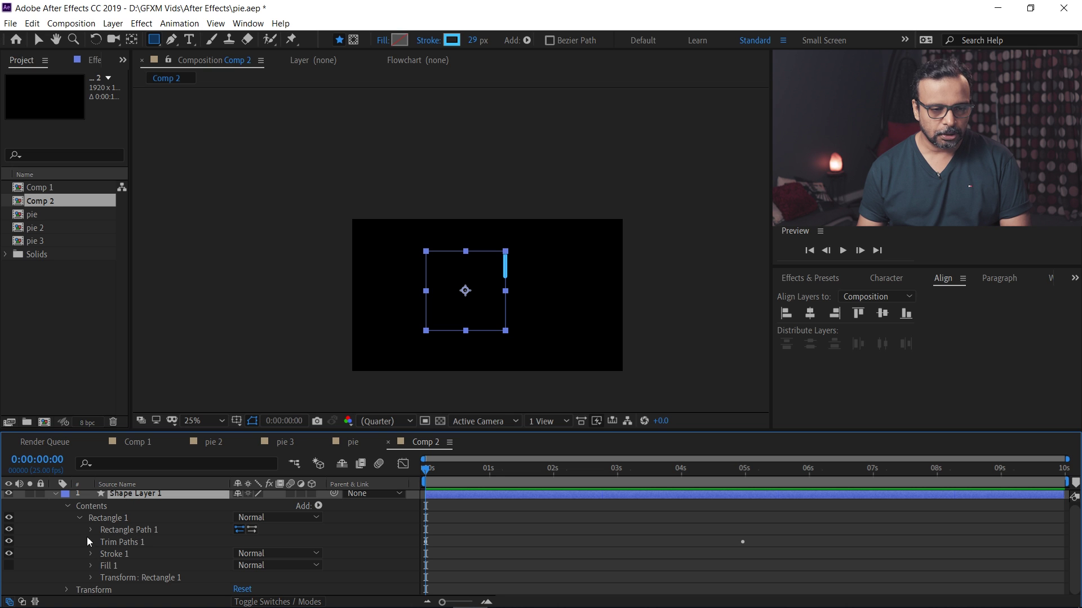
pyautogui.click(79, 518)
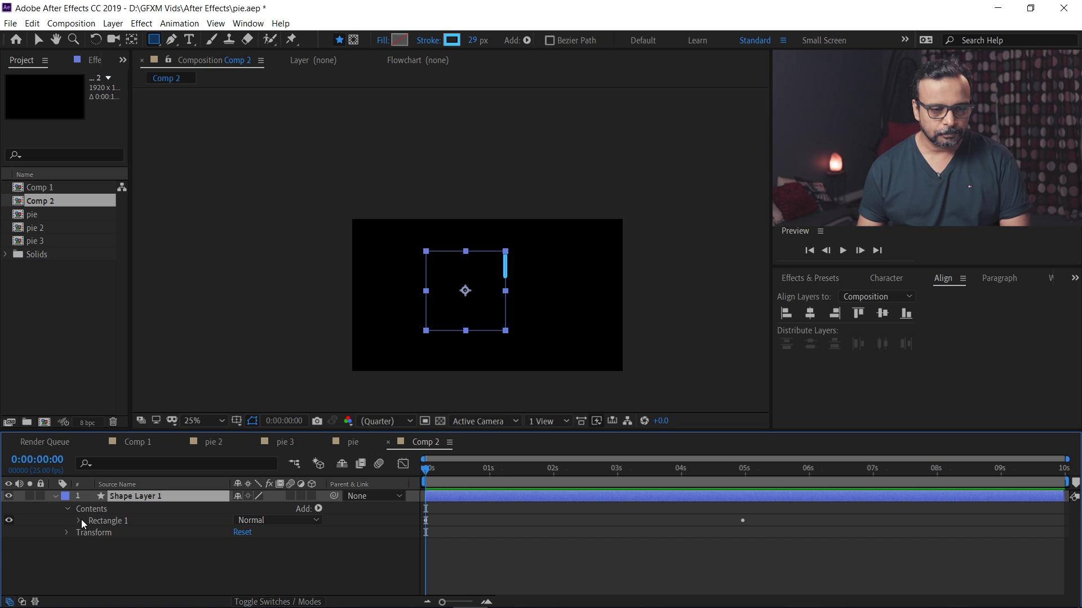
pyautogui.click(79, 520)
pyautogui.click(106, 547)
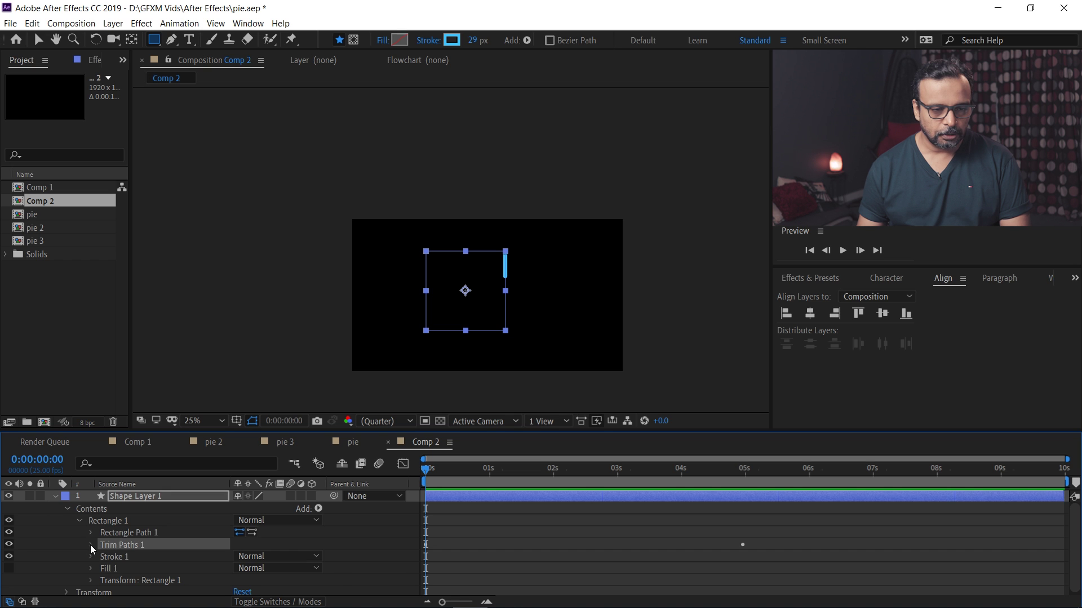
pyautogui.click(90, 545)
pyautogui.click(113, 576)
pyautogui.click(489, 473)
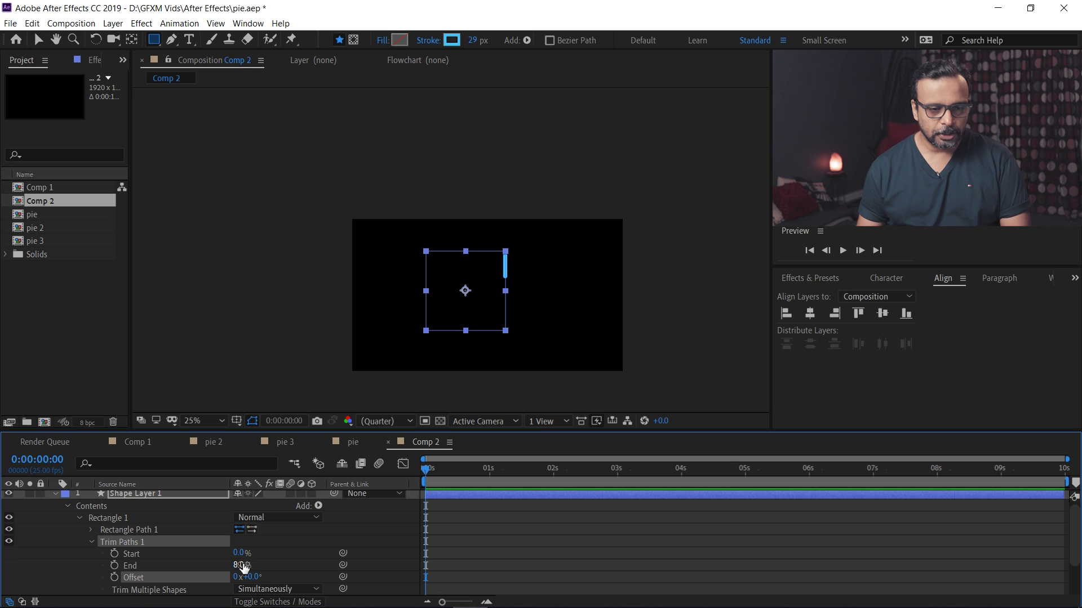
# Set Trim Paths End and Start both to 50%, hiding the outline.
pyautogui.moveTo(243, 565); pyautogui.dragTo(282, 565)
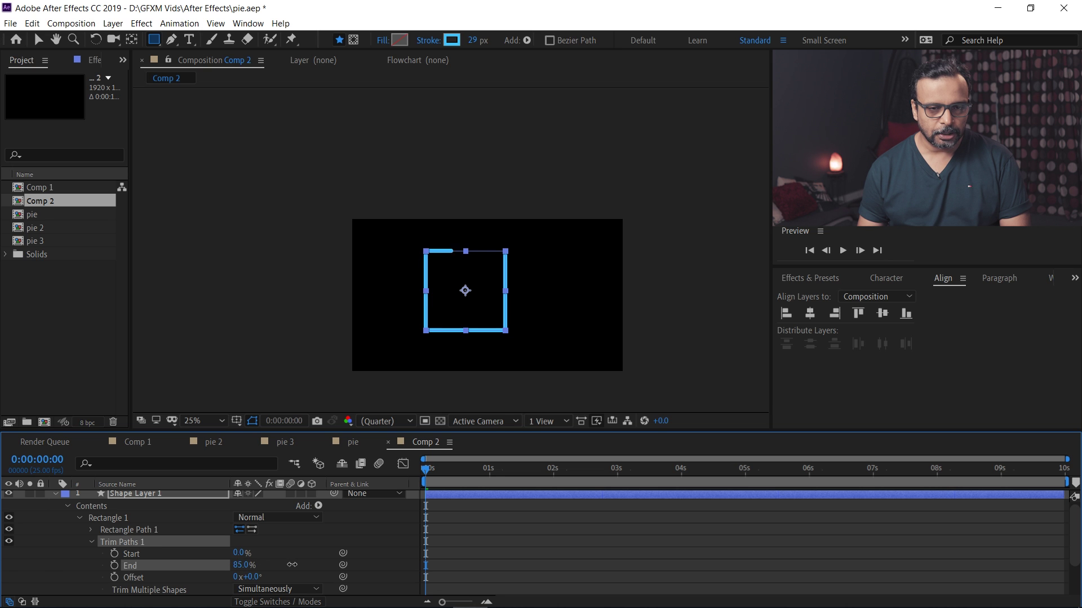
pyautogui.click(243, 566)
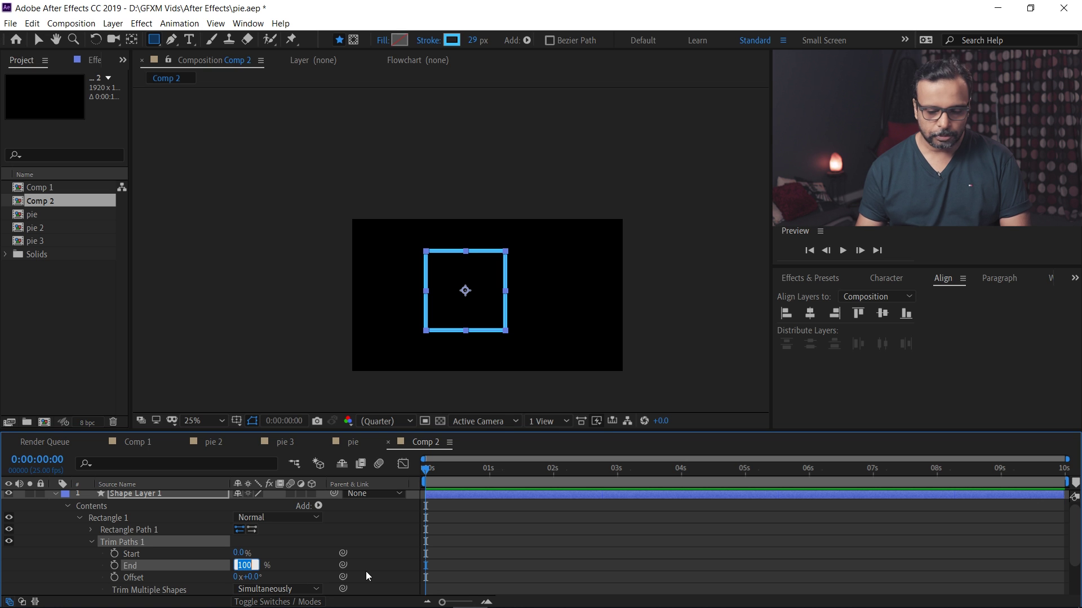
pyautogui.write('50')
pyautogui.press('Return')
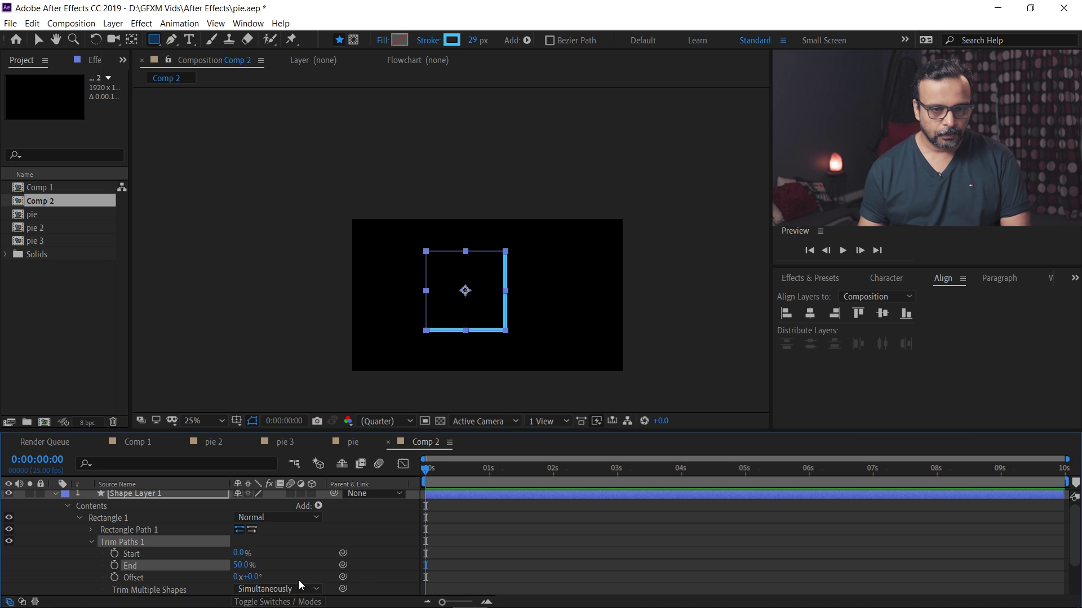
pyautogui.click(239, 553)
pyautogui.write('50')
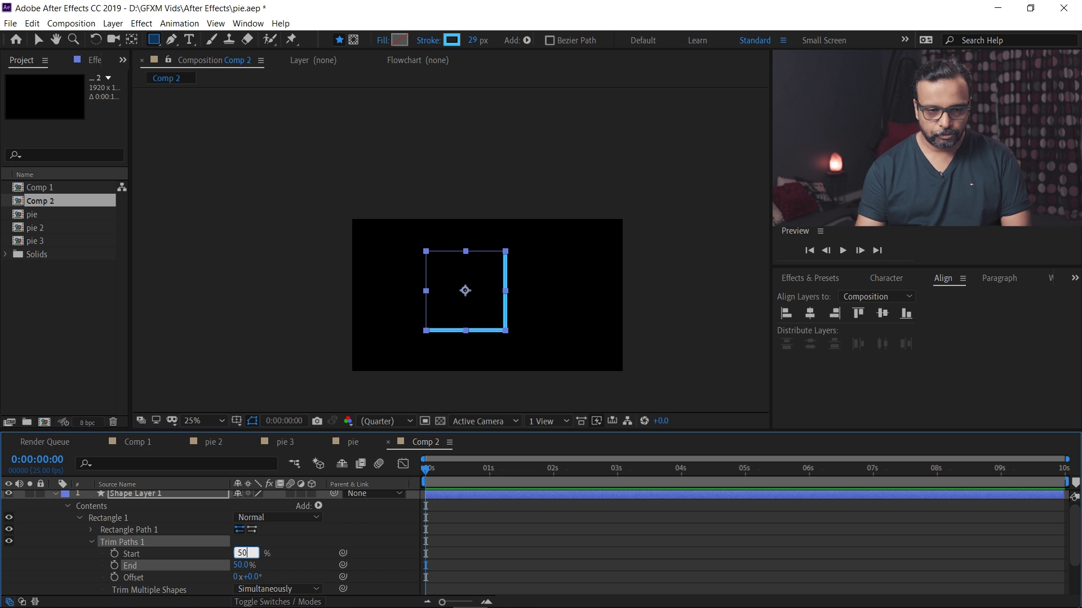
pyautogui.press('Return')
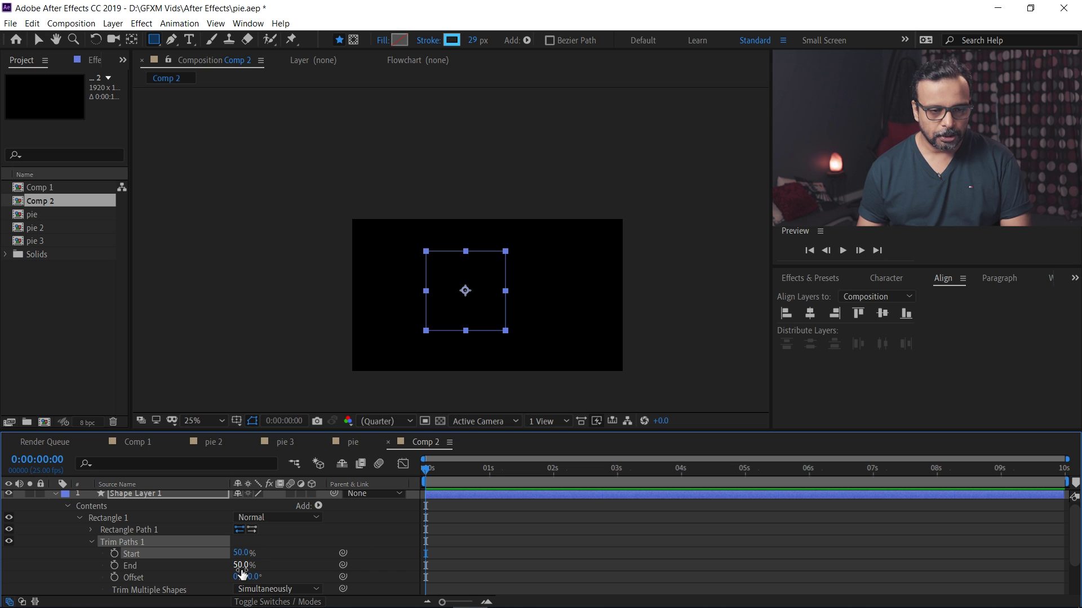
# Keyframe Start and End at 50% at 0s, set Start to 0% and End to 100% at 1s, then preview.
pyautogui.click(114, 554)
pyautogui.click(114, 565)
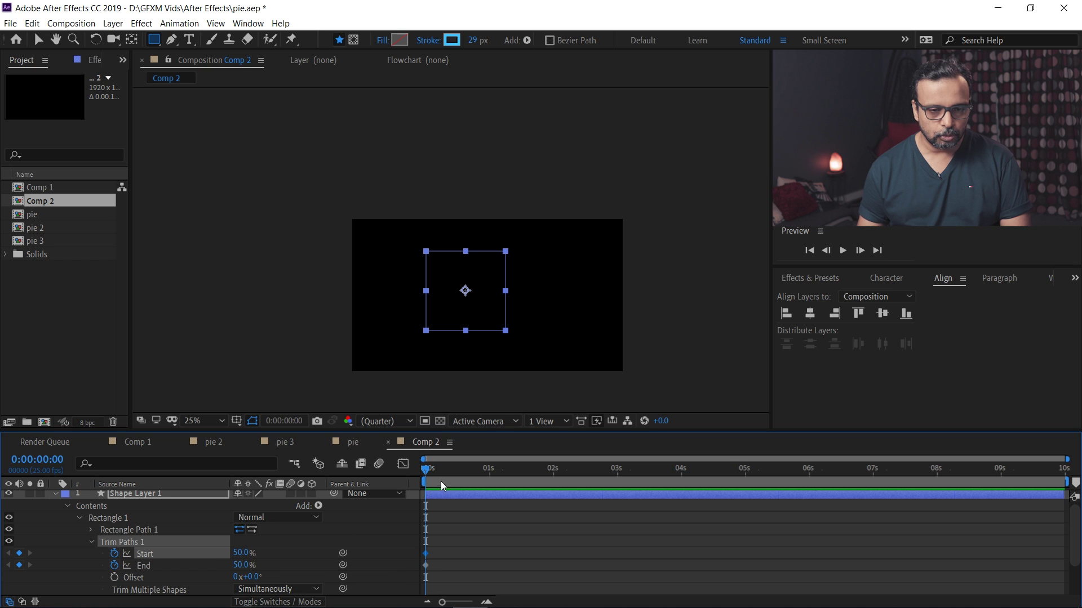
pyautogui.moveTo(429, 471); pyautogui.dragTo(492, 471)
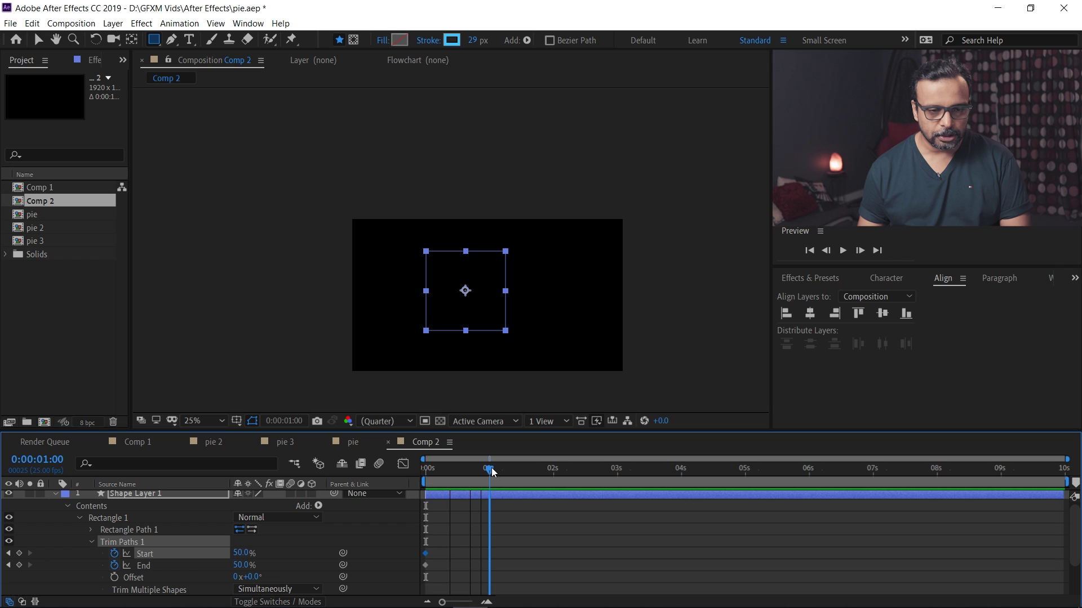
pyautogui.moveTo(240, 565)
pyautogui.mouseDown()
pyautogui.moveTo(281, 565)
pyautogui.moveTo(198, 548)
pyautogui.mouseUp()
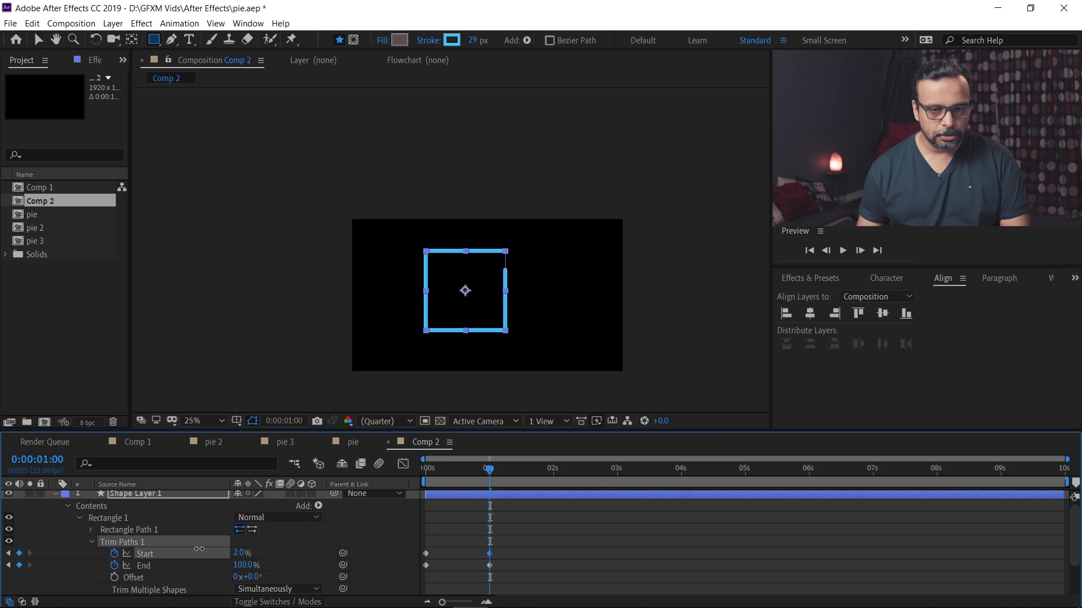
pyautogui.moveTo(489, 469); pyautogui.dragTo(394, 468)
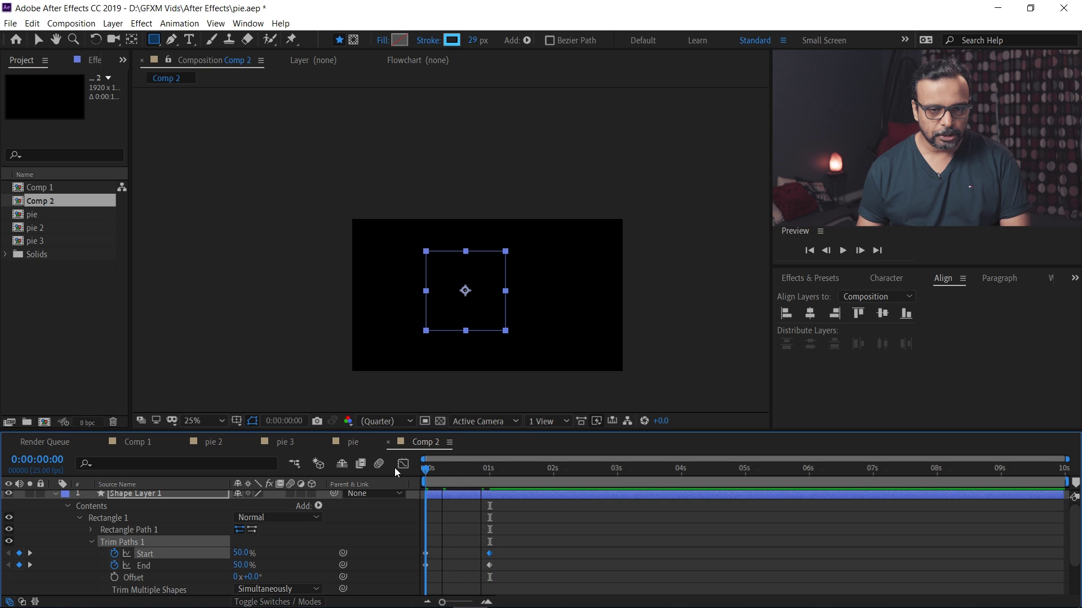
pyautogui.press('space')
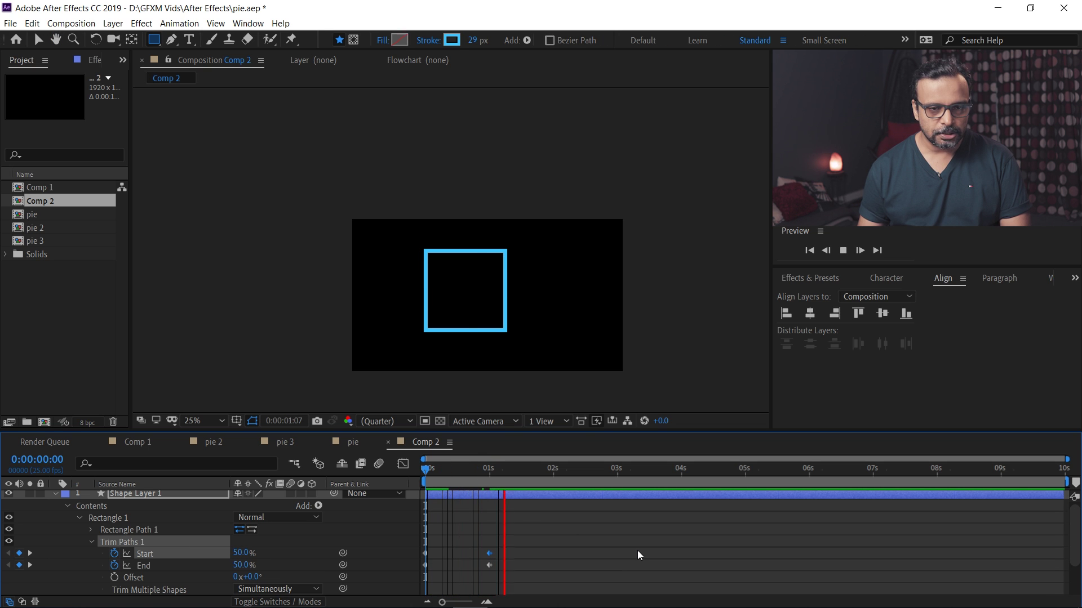
pyautogui.press('space')
pyautogui.press('space')
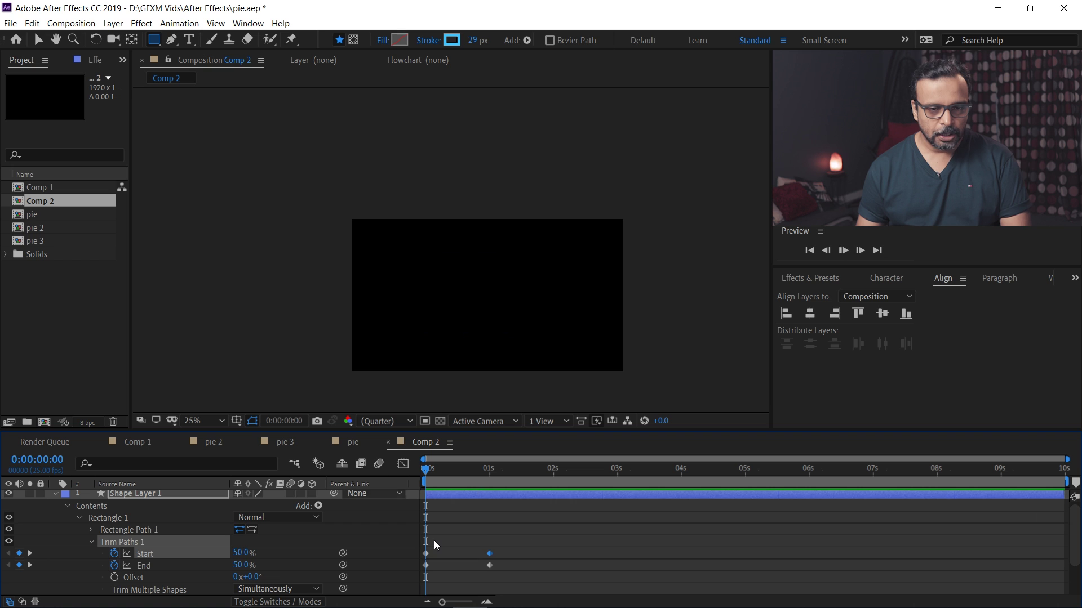
pyautogui.press('space')
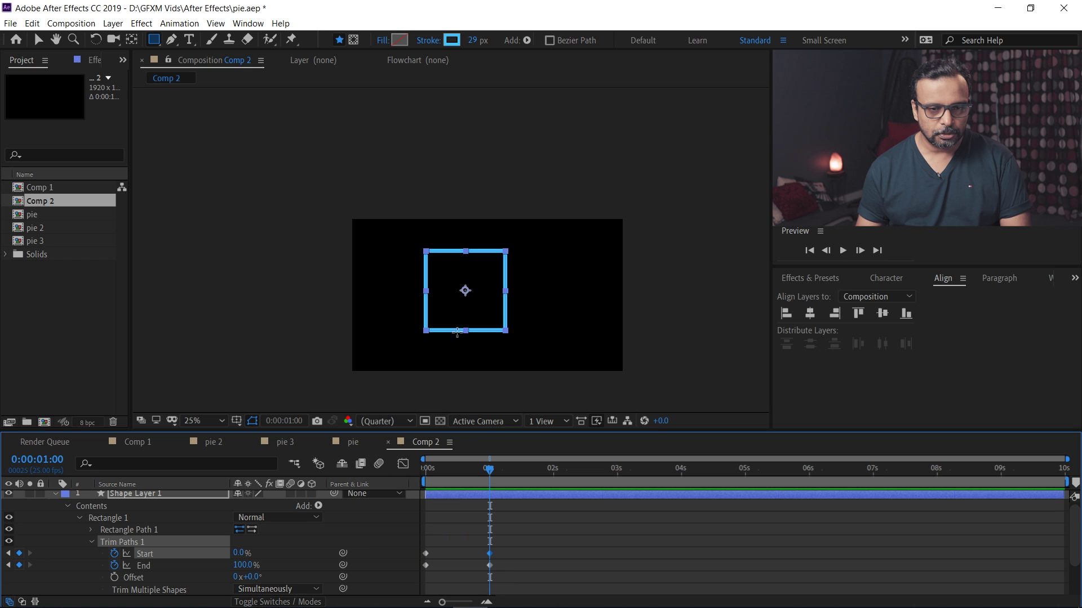
# At frame 14, set Trim Paths Offset to -45° and preview the stroke drawing from the bottom centre.
pyautogui.moveTo(487, 470); pyautogui.dragTo(461, 470)
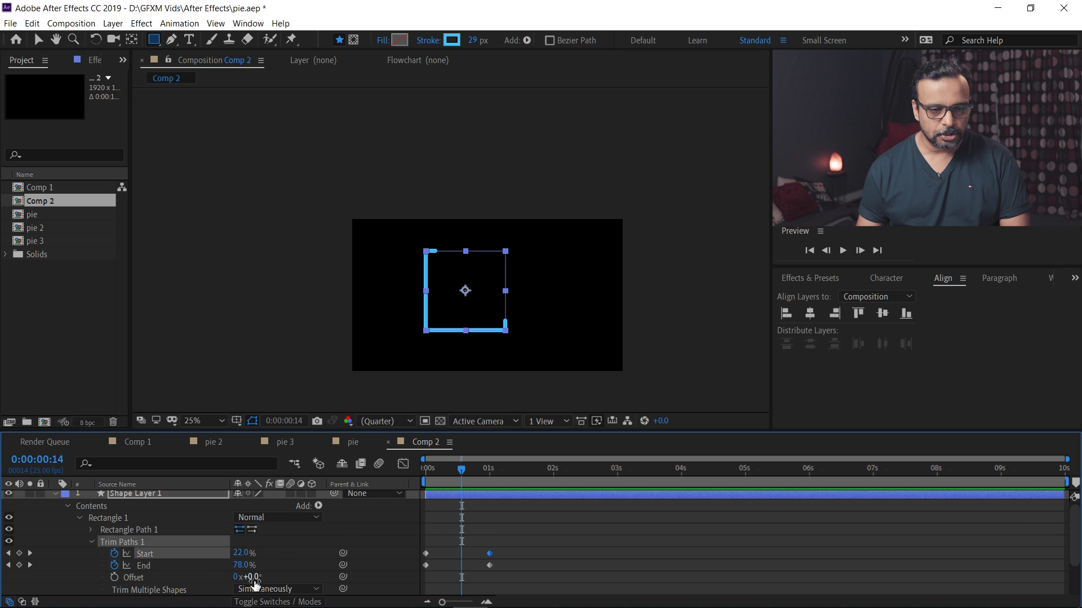
pyautogui.moveTo(252, 577)
pyautogui.mouseDown()
pyautogui.moveTo(334, 577)
pyautogui.moveTo(235, 566)
pyautogui.mouseUp()
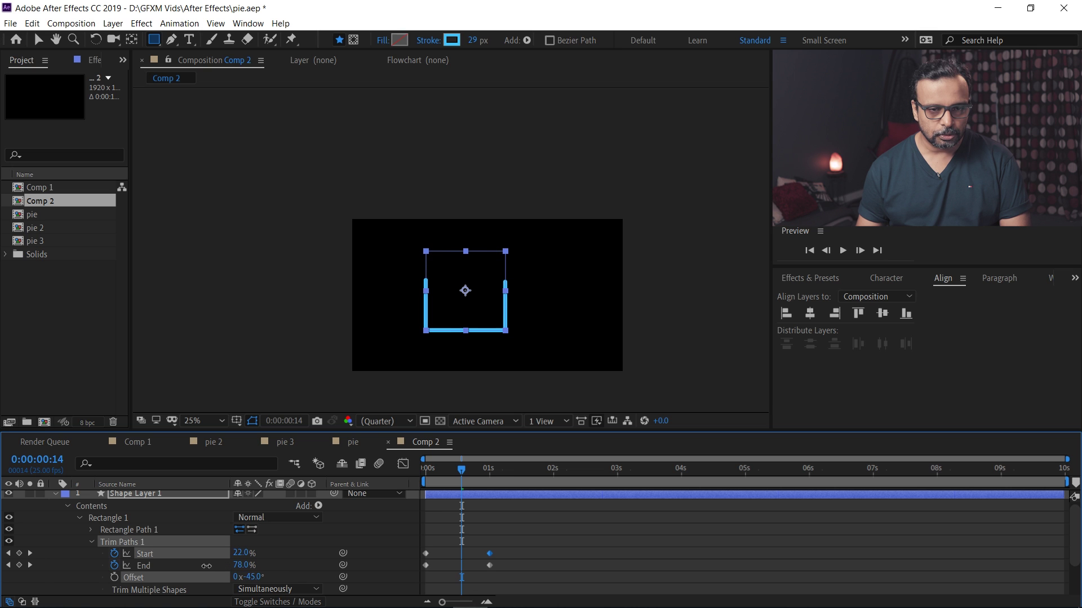
pyautogui.click(216, 589)
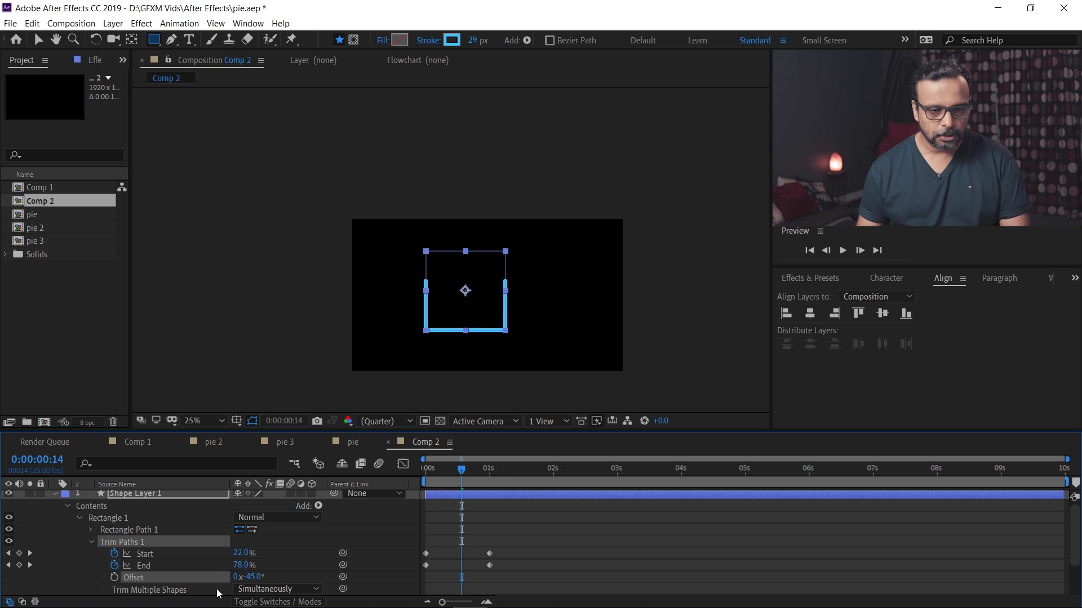
pyautogui.moveTo(482, 471); pyautogui.dragTo(358, 468)
pyautogui.press('space')
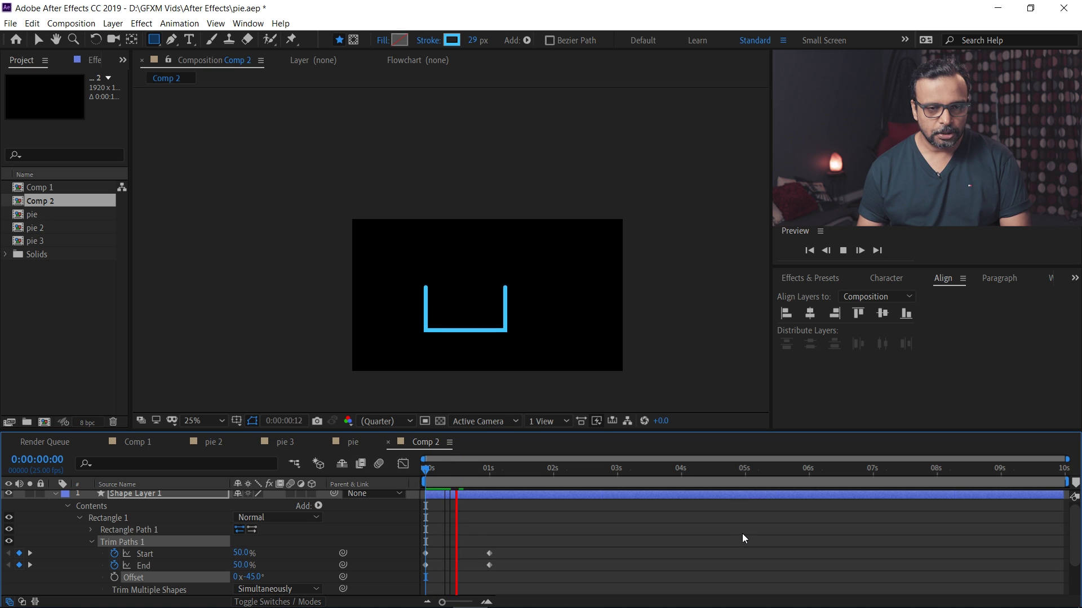
pyautogui.press('space')
pyautogui.press('Home')
pyautogui.press('/')
# Zoom the composition view to 50% and preview the stroke draw-on animation.
pyautogui.moveTo(584, 339)
pyautogui.mouseDown()
pyautogui.moveTo(519, 171)
pyautogui.moveTo(519, 196)
pyautogui.mouseUp()
pyautogui.press(',')
pyautogui.press('space')
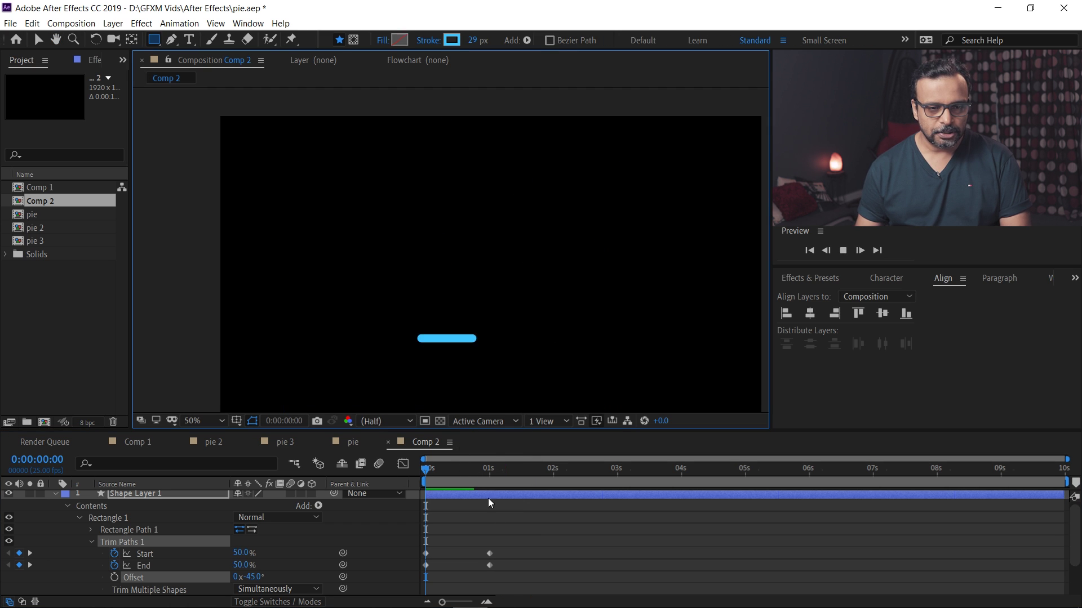
pyautogui.press('space')
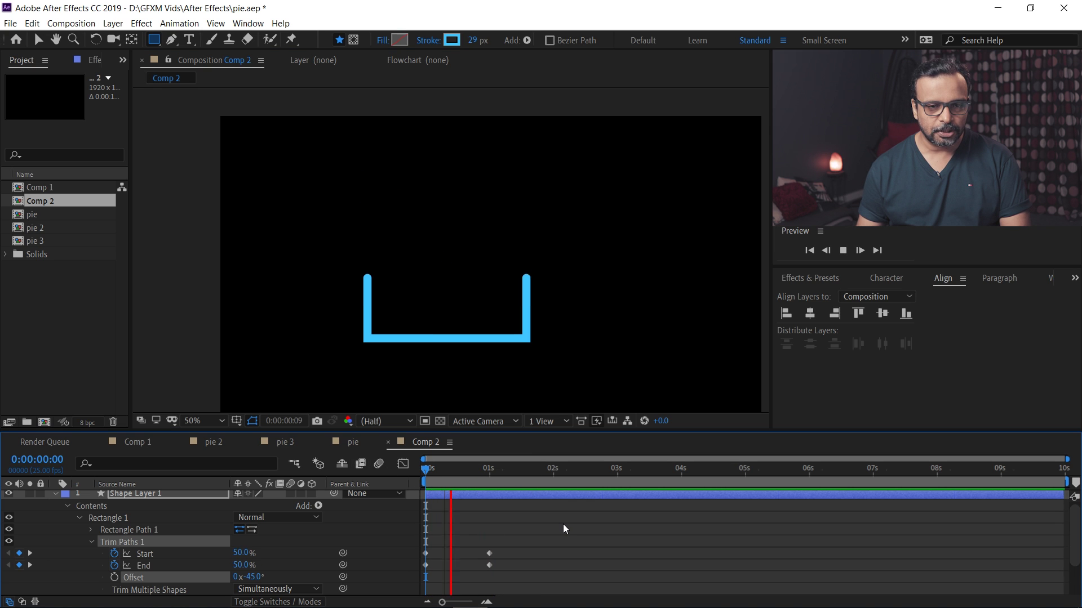
pyautogui.press('space')
pyautogui.press('space')
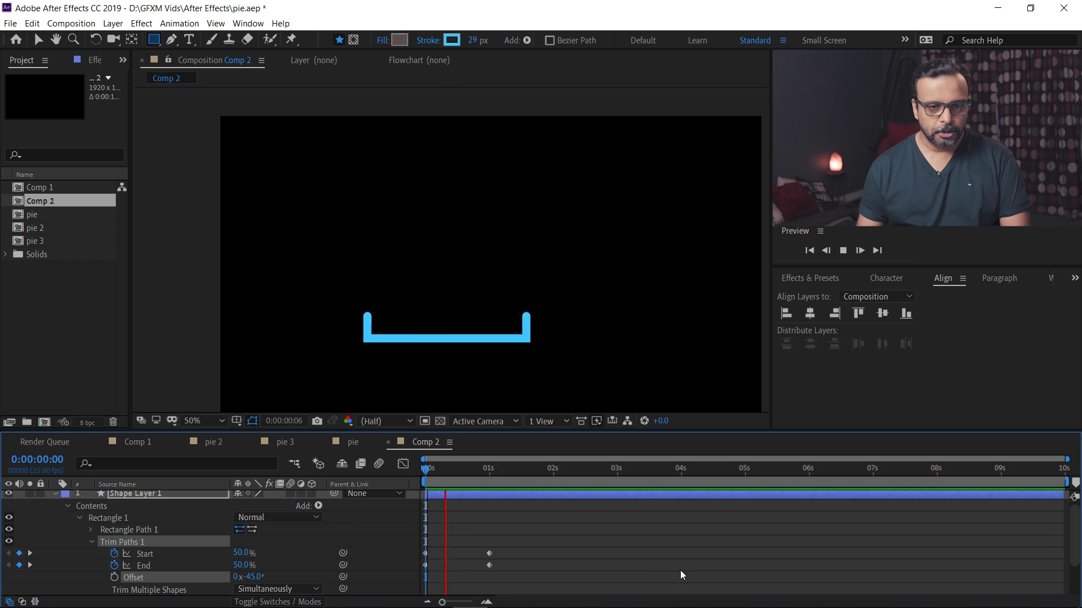
pyautogui.press('space')
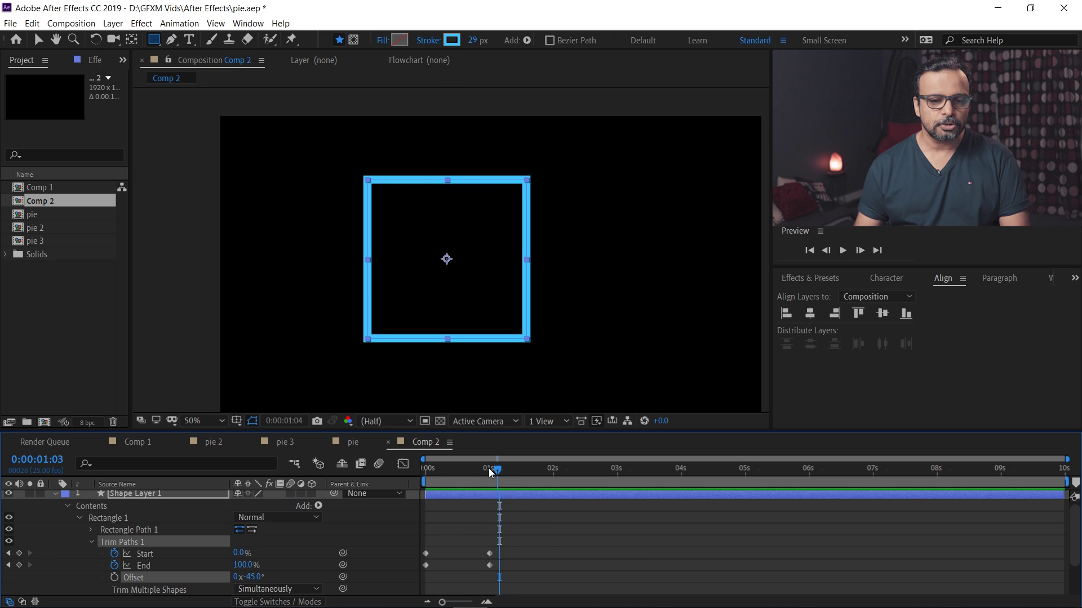
# Apply Easy Ease to all Trim Paths Start and End keyframes.
pyautogui.moveTo(490, 471); pyautogui.dragTo(410, 462)
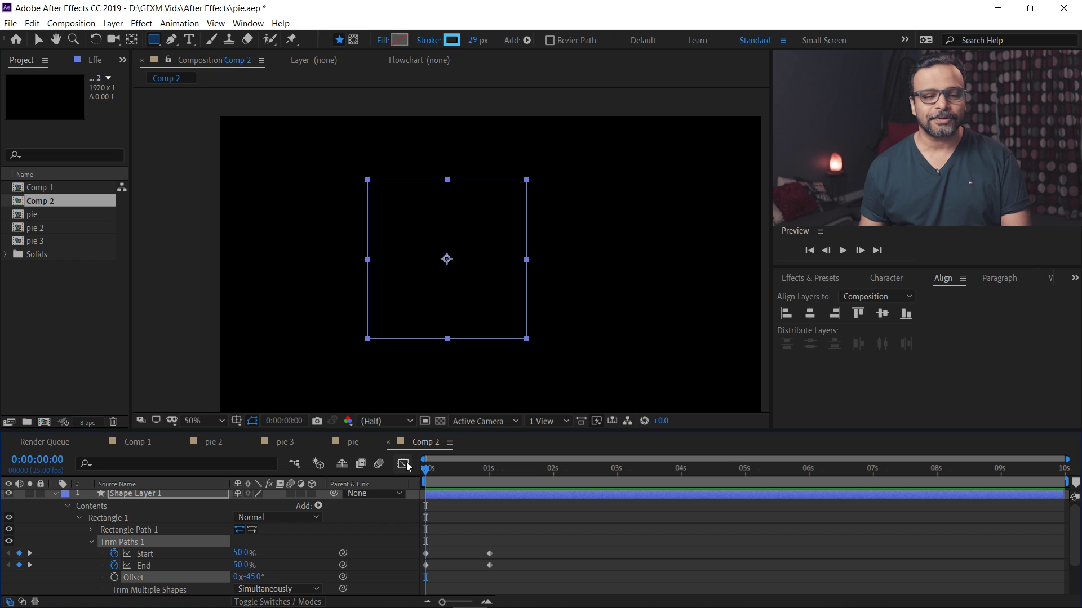
pyautogui.moveTo(427, 472); pyautogui.dragTo(398, 470)
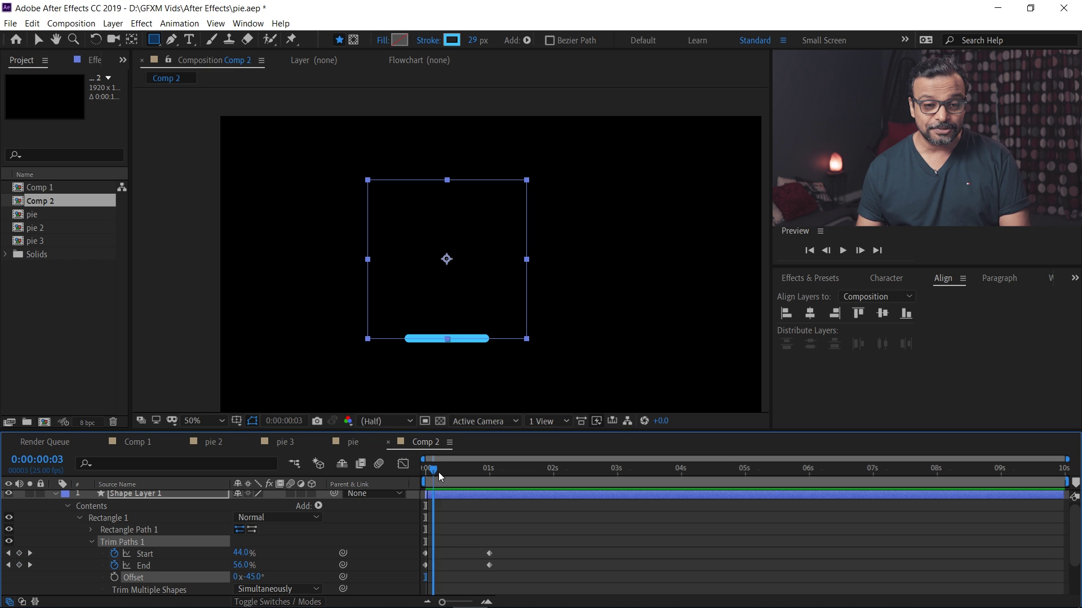
pyautogui.moveTo(500, 544); pyautogui.dragTo(424, 573)
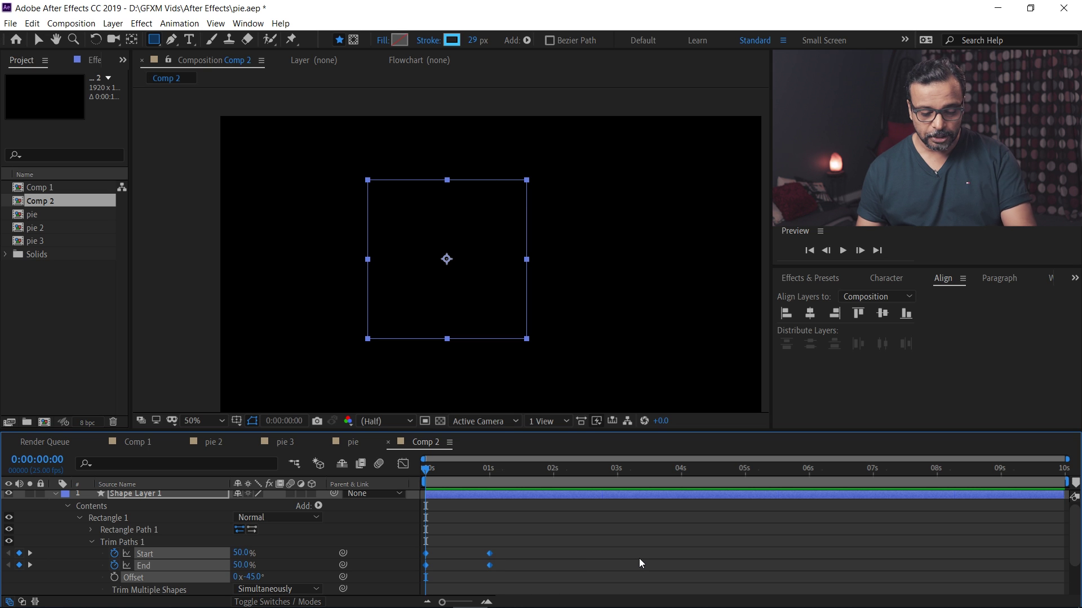
pyautogui.press('F9')
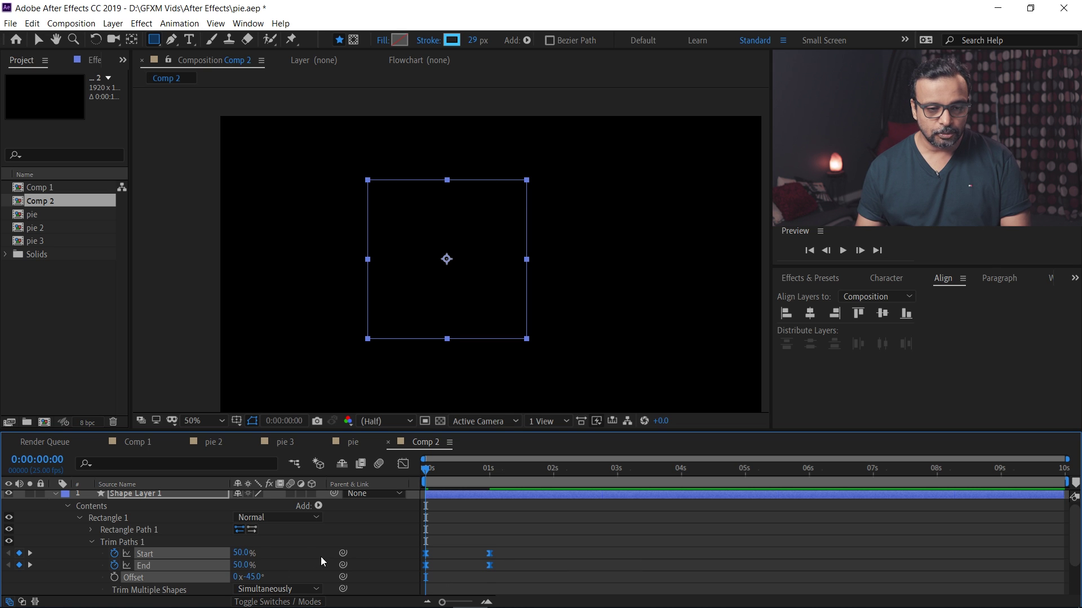
# In the Graph Editor, raise Start and End ease influence to 100% for a sharp early speed peak.
pyautogui.click(401, 465)
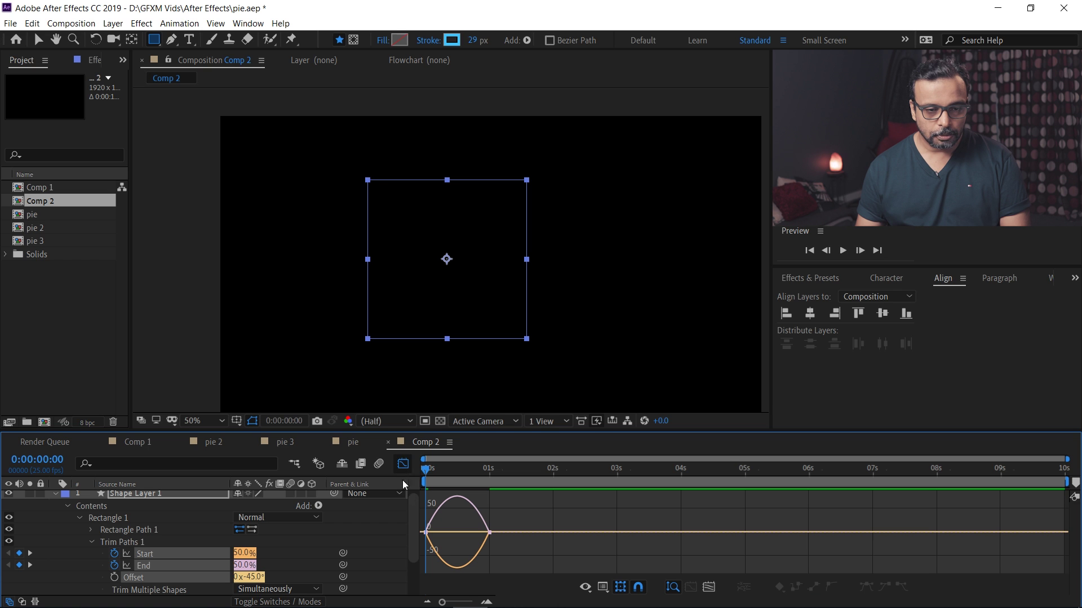
pyautogui.click(477, 531)
pyautogui.moveTo(477, 534); pyautogui.dragTo(456, 532)
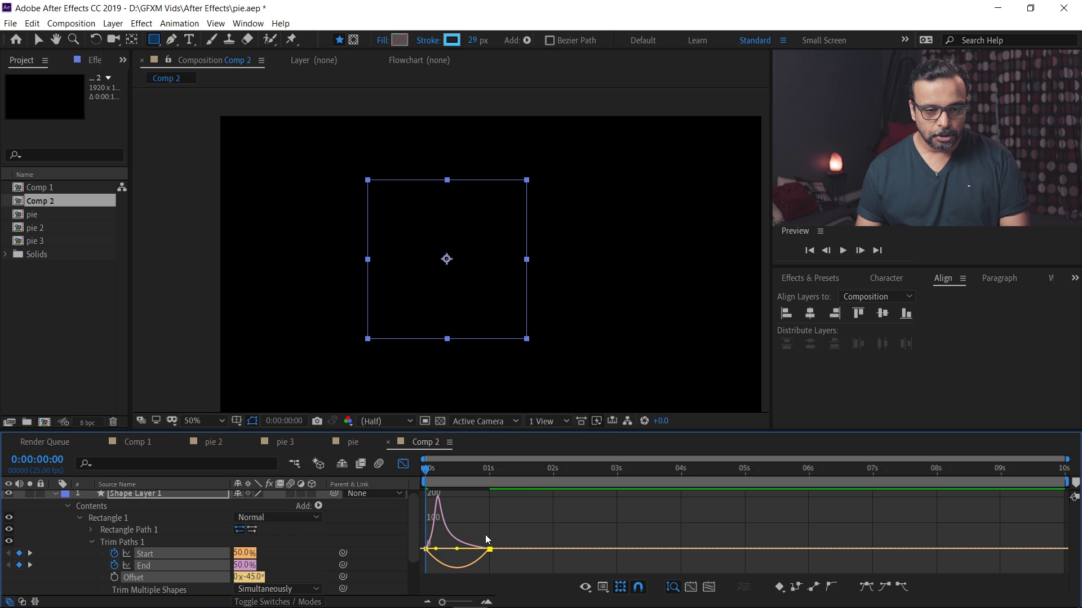
pyautogui.click(473, 566)
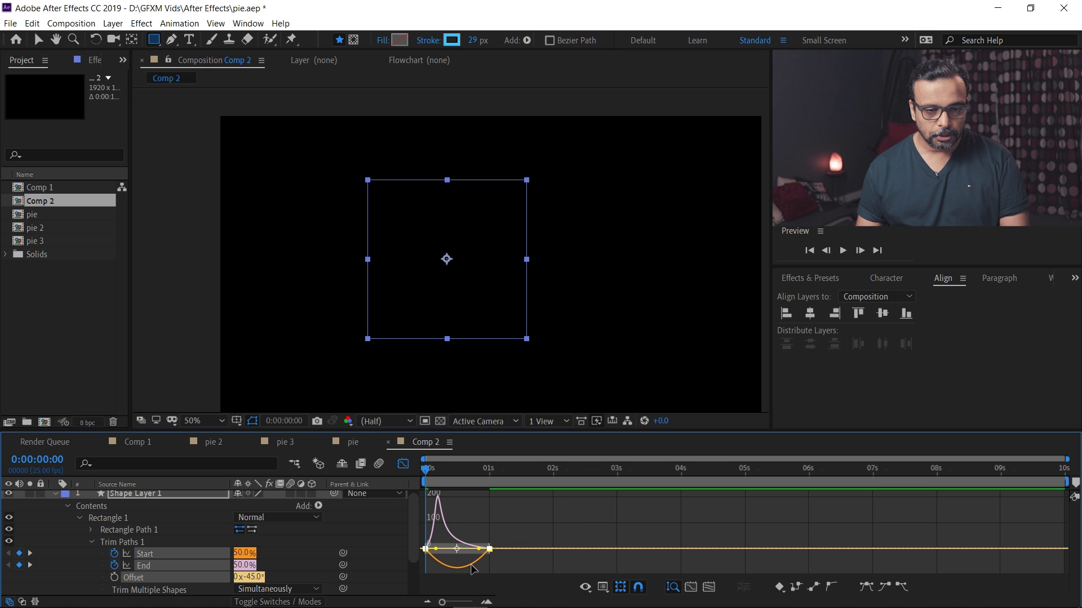
pyautogui.moveTo(479, 554); pyautogui.dragTo(452, 553)
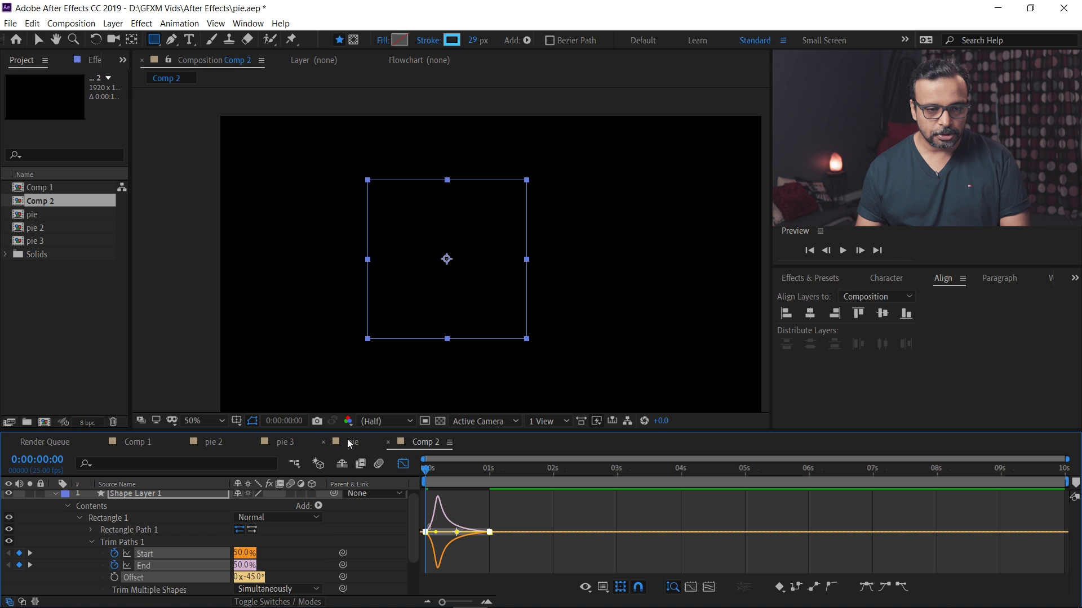
pyautogui.click(402, 464)
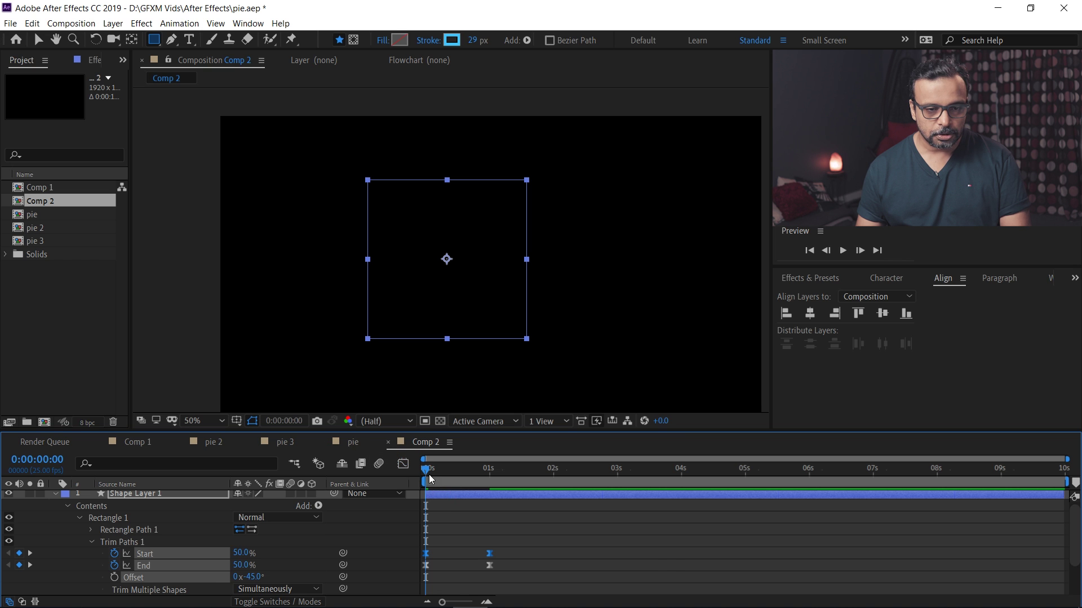
pyautogui.press('space')
pyautogui.press('space')
pyautogui.press('space')
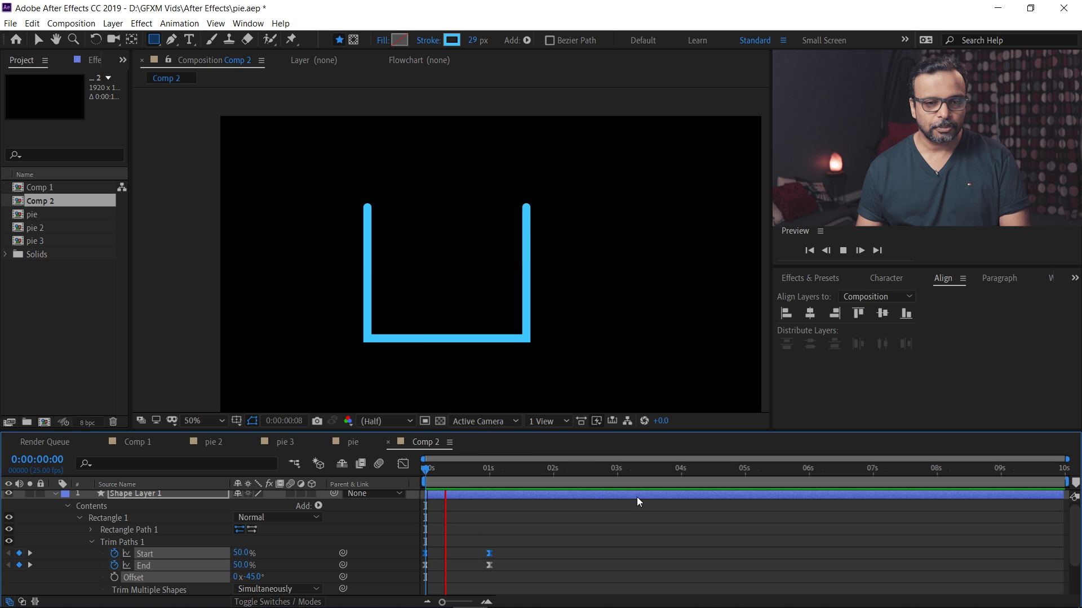
pyautogui.press('space')
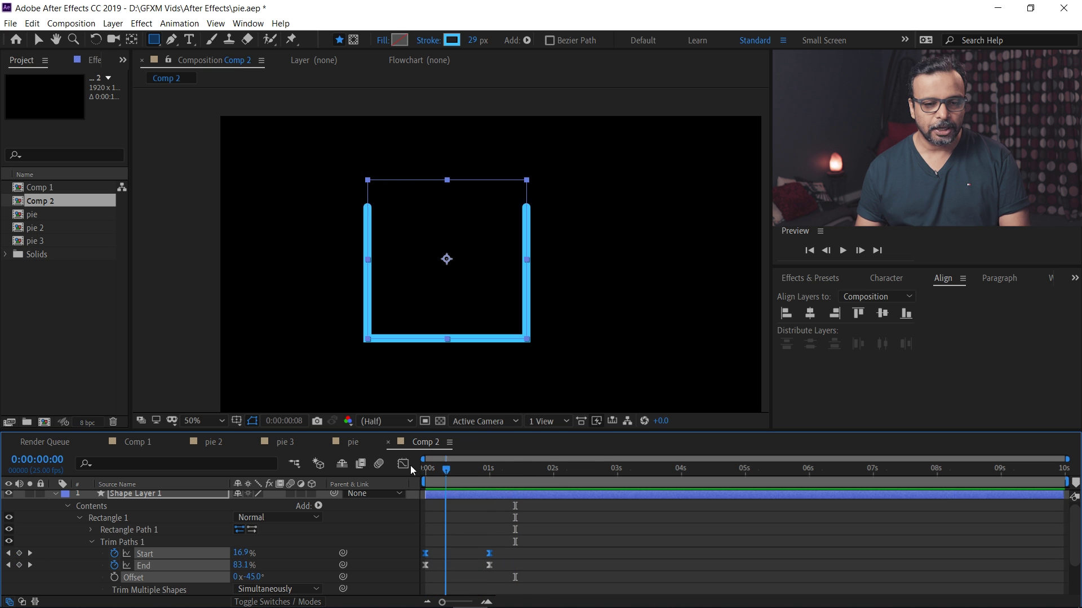